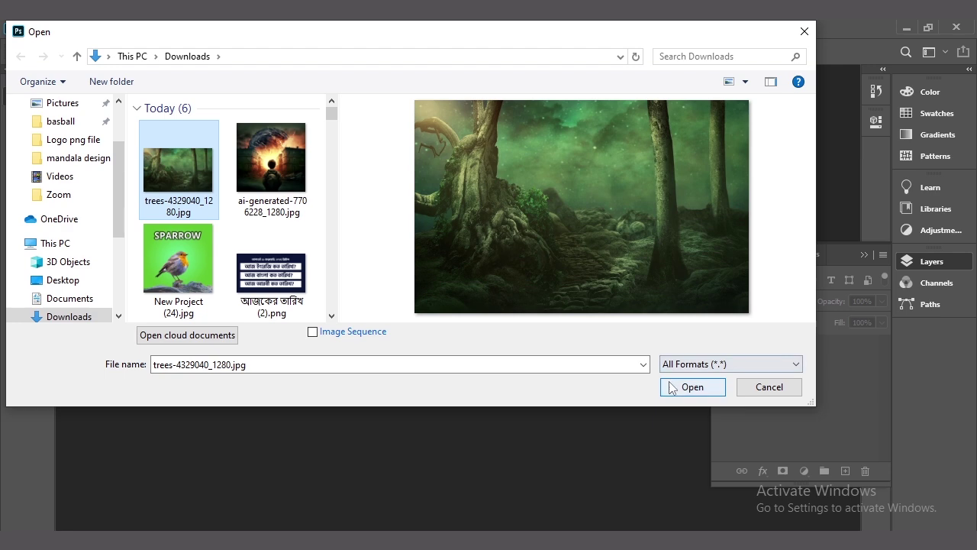
- Open the image trees-4329040_1280.jpg from the Downloads folder with its layer list showing
{"action": "left_click", "coordinate": [666, 387]}
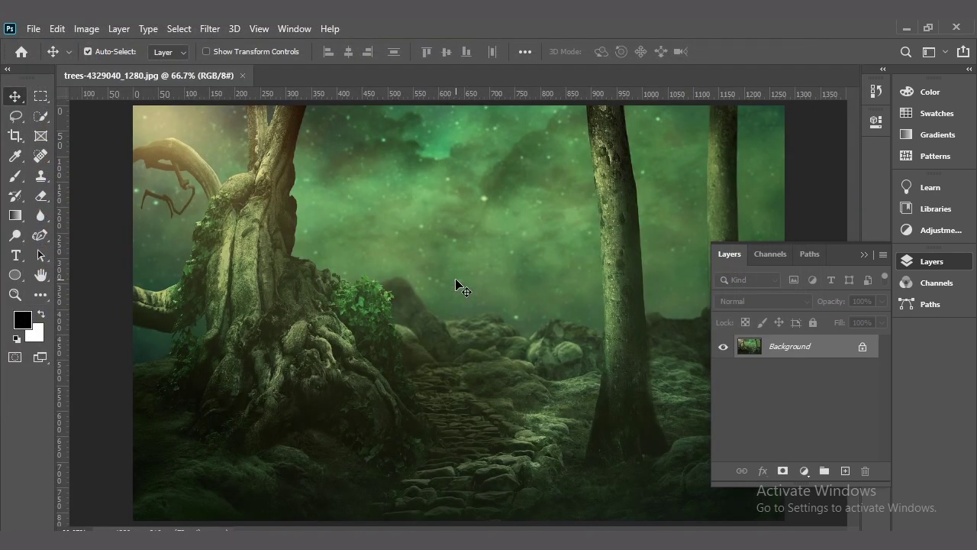
{"action": "scroll", "coordinate": [456, 284], "scroll_direction": "down", "scroll_amount": 2}
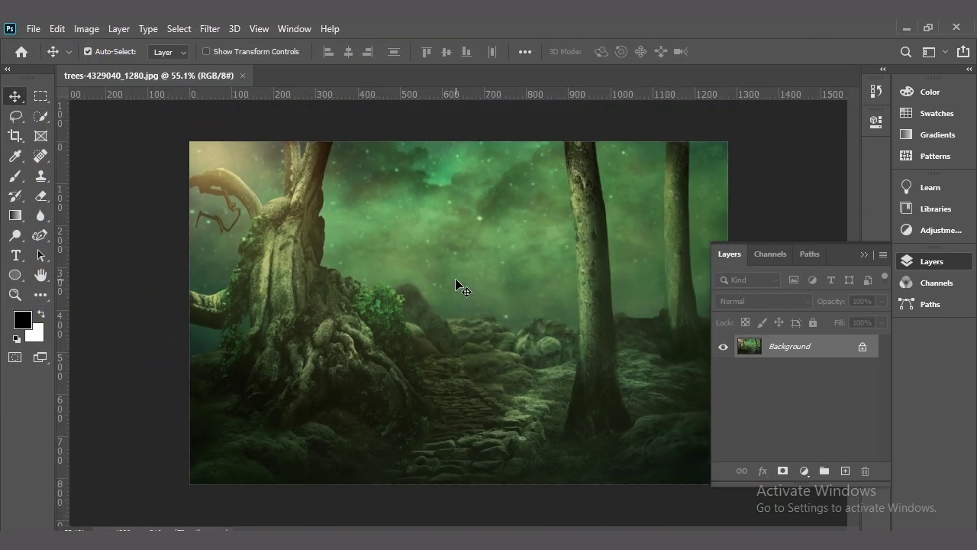
{"action": "left_click", "coordinate": [930, 267]}
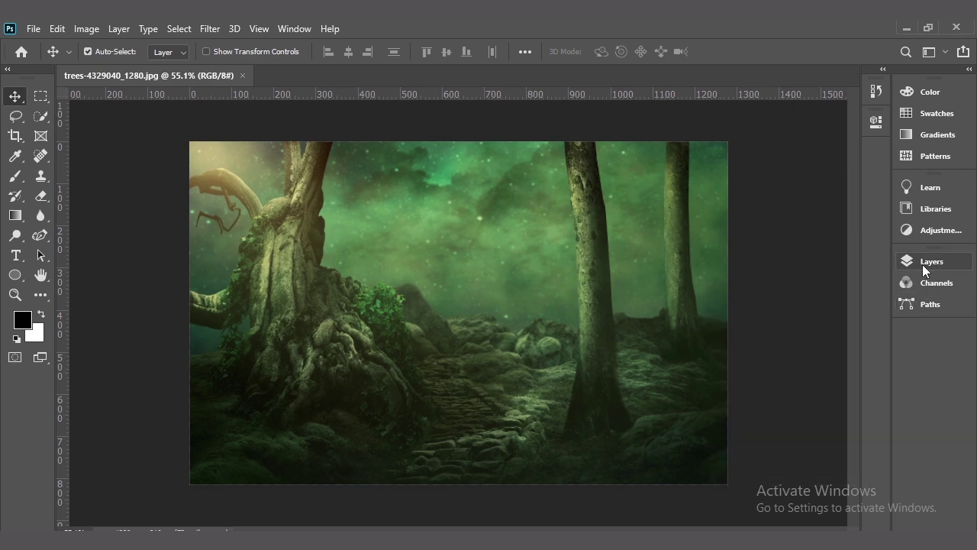
{"action": "left_click", "coordinate": [922, 263]}
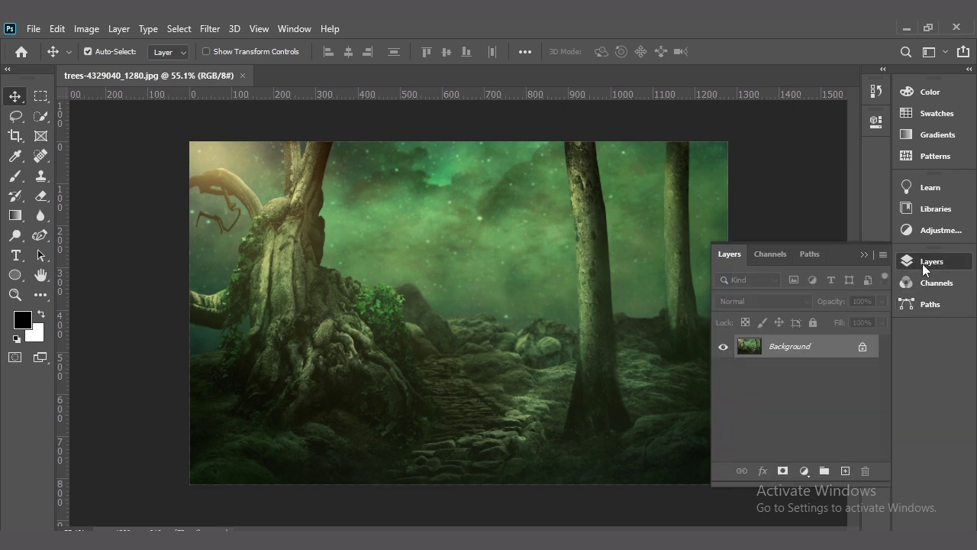
- Duplicate the Background layer within the same document and name the copy "auto tone"
{"action": "right_click", "coordinate": [778, 350]}
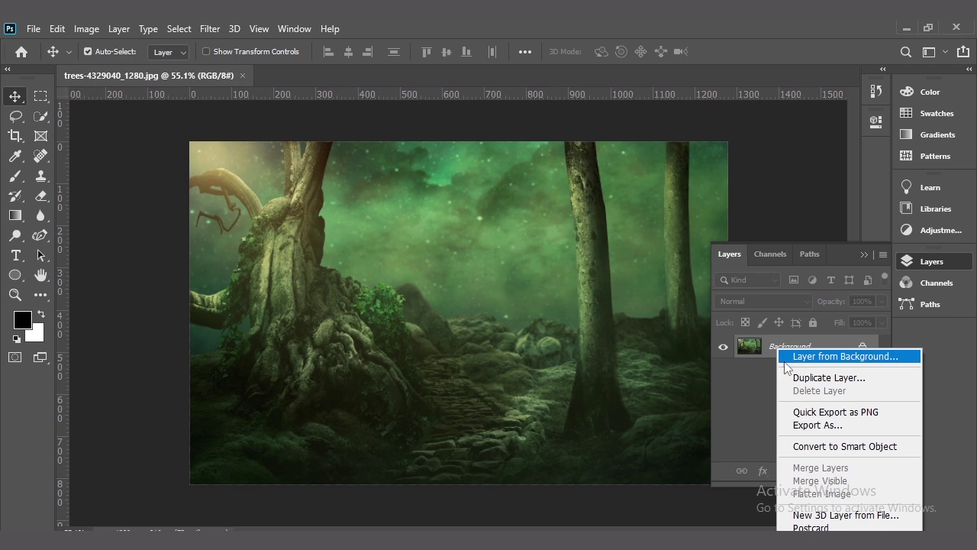
{"action": "left_click", "coordinate": [829, 379]}
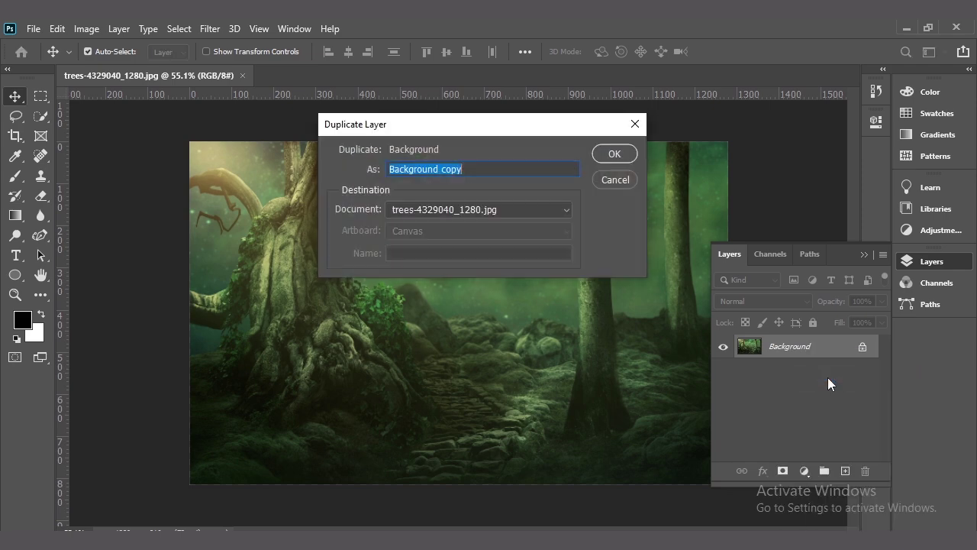
{"action": "left_click", "coordinate": [439, 173]}
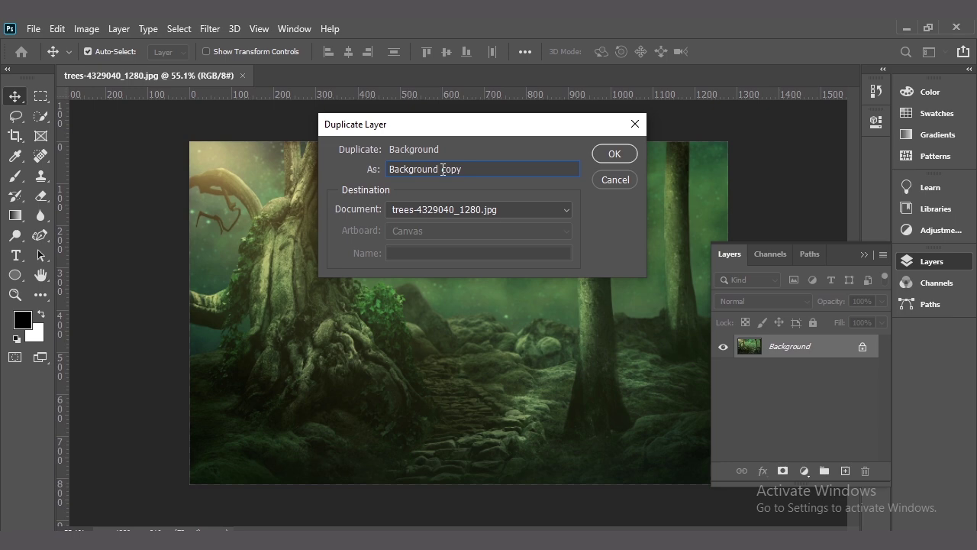
{"action": "left_click_drag", "start_coordinate": [470, 168], "coordinate": [385, 170]}
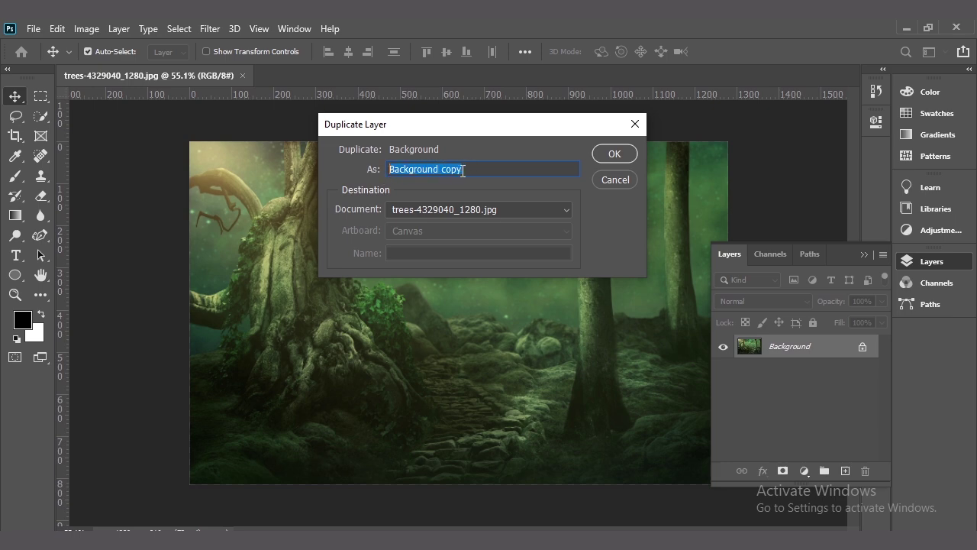
{"action": "type", "text": "a"}
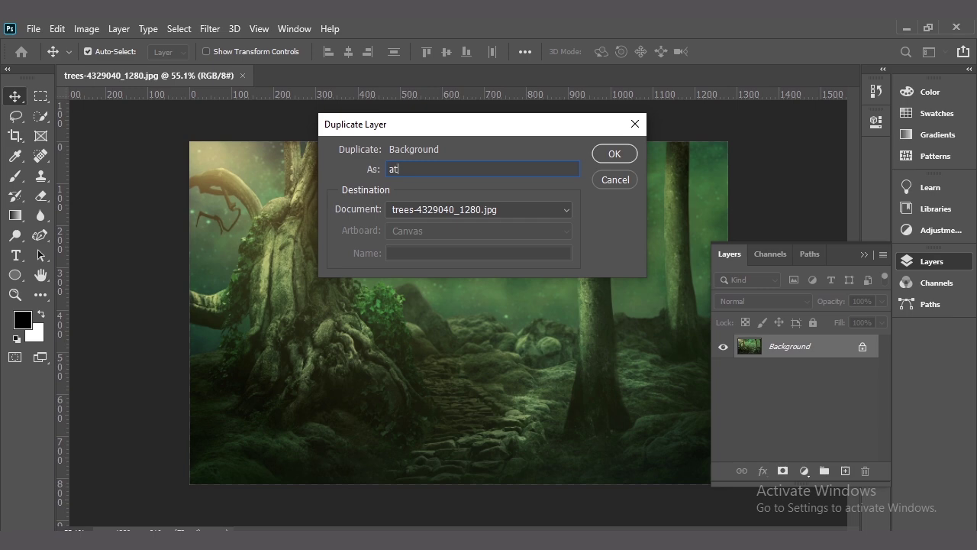
{"action": "type", "text": "uto tone"}
{"action": "left_click", "coordinate": [616, 154]}
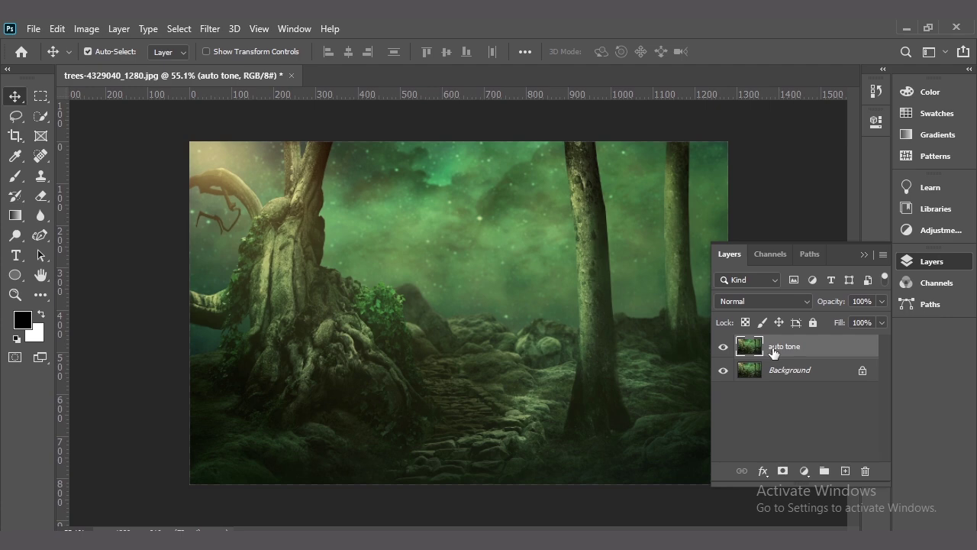
- Apply Auto Tone to the auto tone layer and compare it with the original by toggling the layer's visibility
{"action": "left_click", "coordinate": [85, 30]}
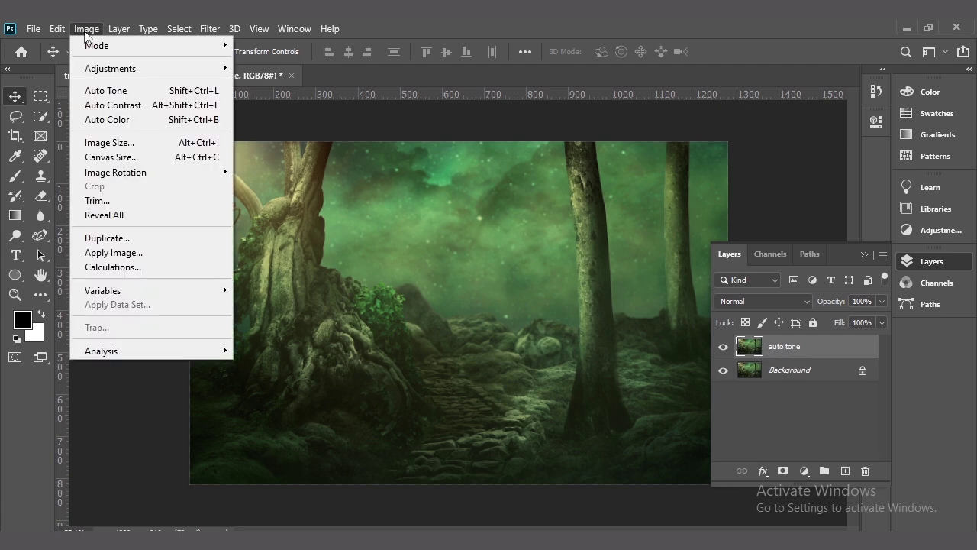
{"action": "left_click", "coordinate": [119, 92]}
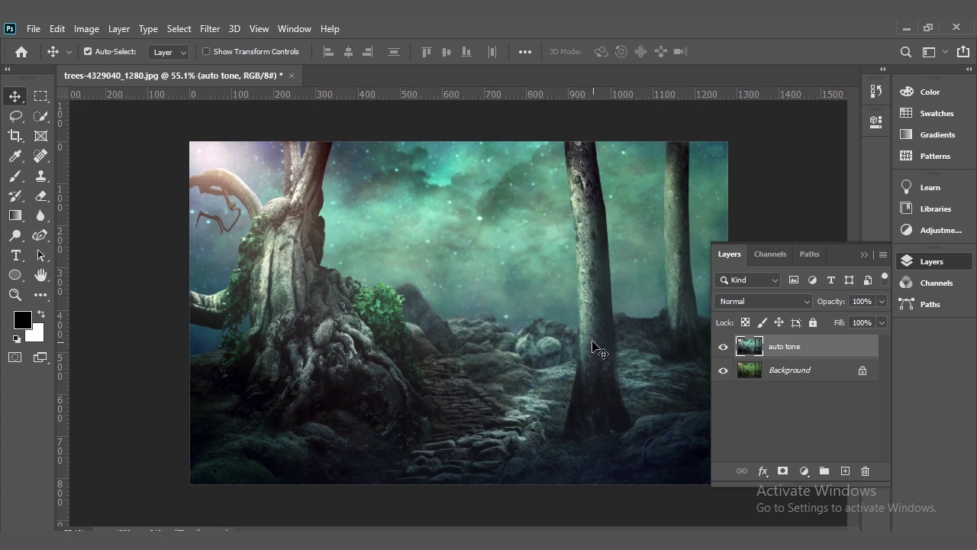
{"action": "left_click", "coordinate": [723, 348]}
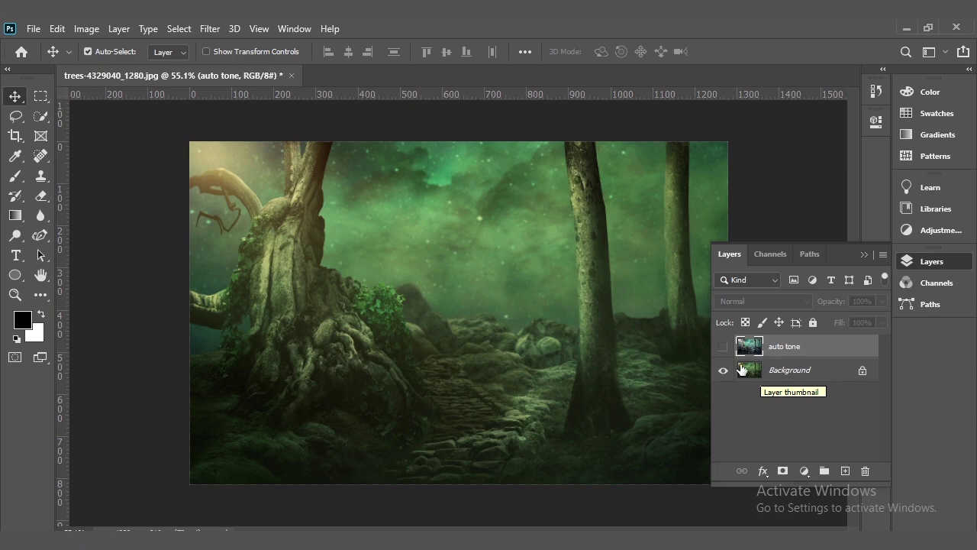
{"action": "left_click", "coordinate": [724, 346]}
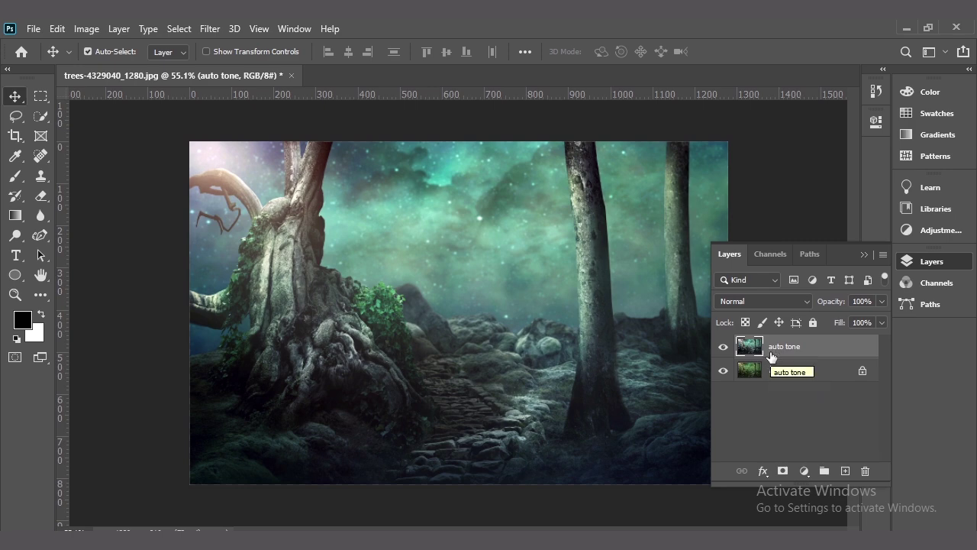
- Hide the auto tone layer and duplicate the Background layer under the name "auto contrast"
{"action": "left_click", "coordinate": [724, 348]}
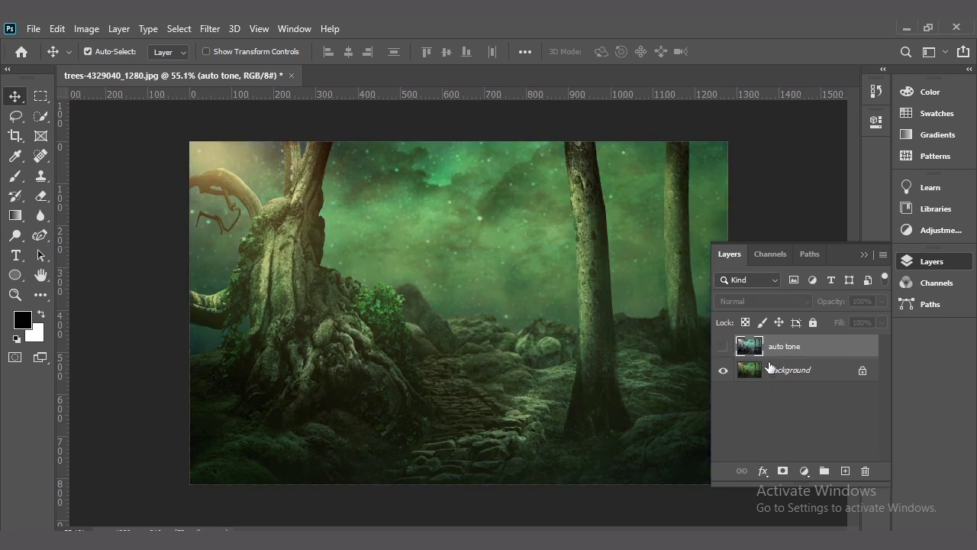
{"action": "left_click", "coordinate": [769, 371]}
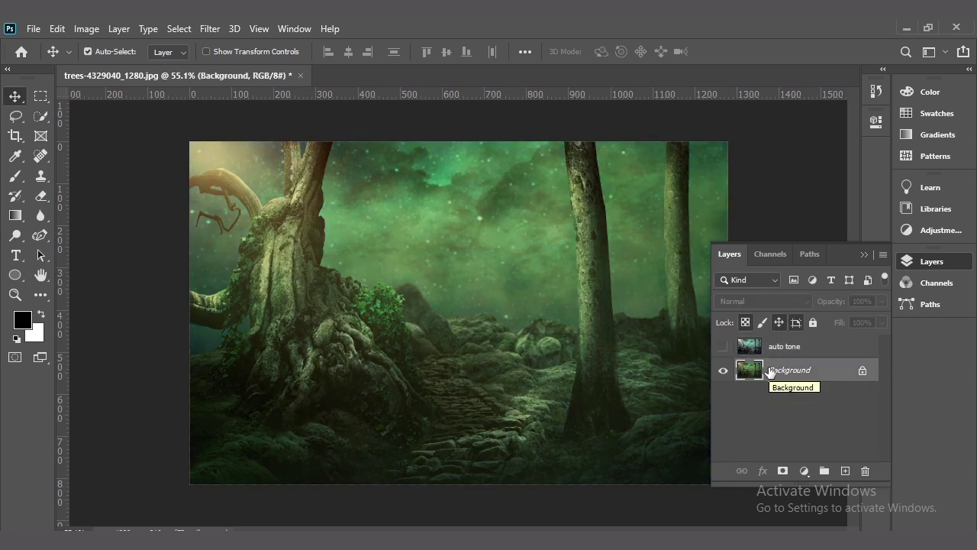
{"action": "right_click", "coordinate": [774, 372]}
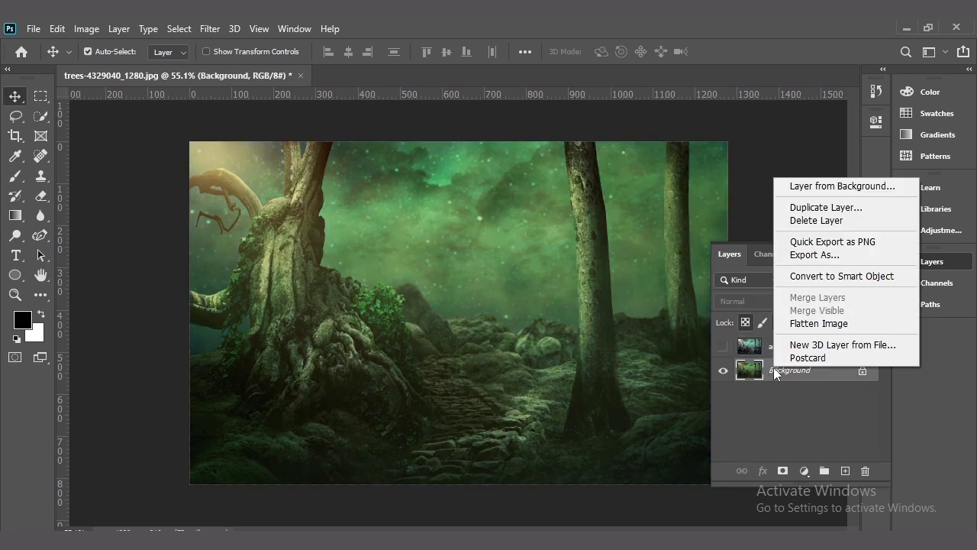
{"action": "left_click", "coordinate": [823, 209]}
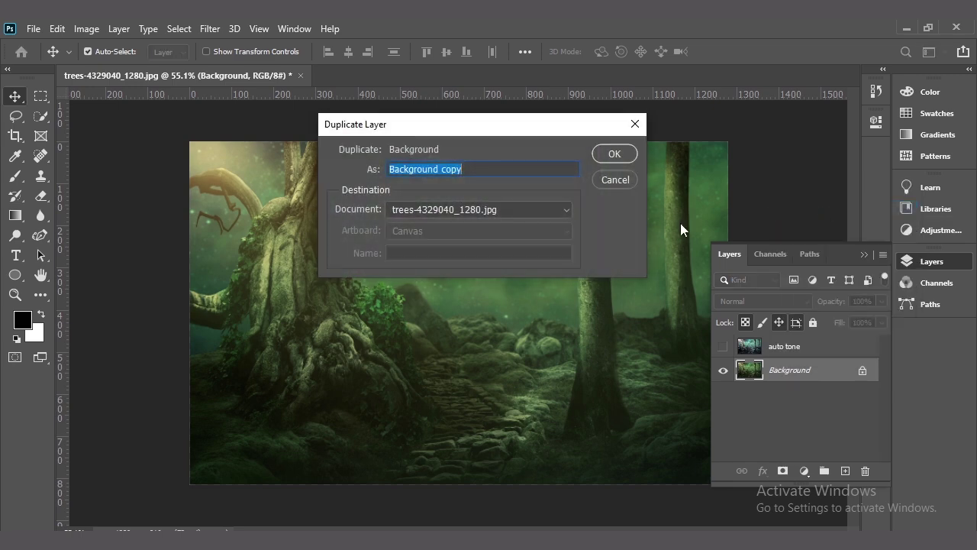
{"action": "left_click", "coordinate": [460, 169]}
{"action": "left_click_drag", "start_coordinate": [470, 169], "coordinate": [377, 175]}
{"action": "type", "text": "auto contrast"}
{"action": "left_click", "coordinate": [632, 154]}
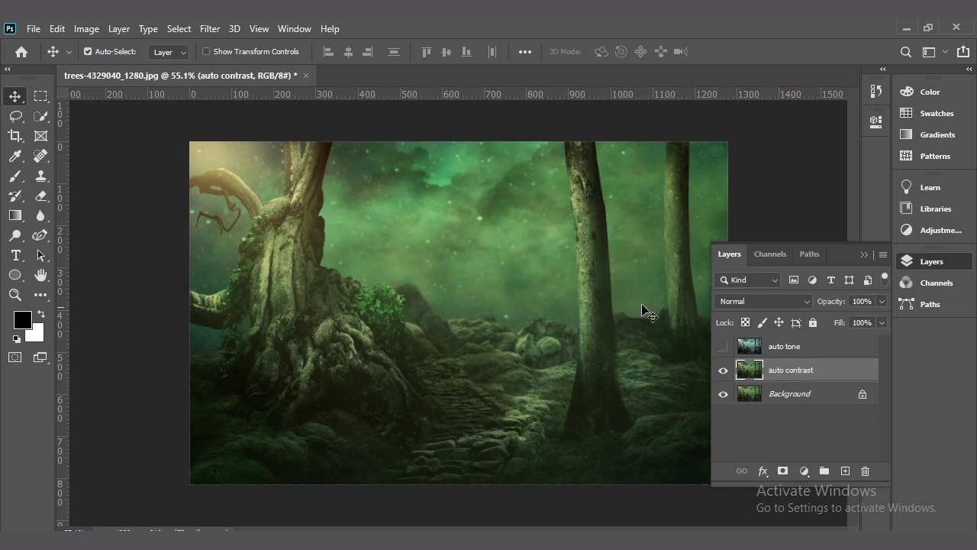
- Apply Auto Contrast to the auto contrast layer and compare it with the original by toggling the layer's visibility
{"action": "left_click", "coordinate": [80, 29]}
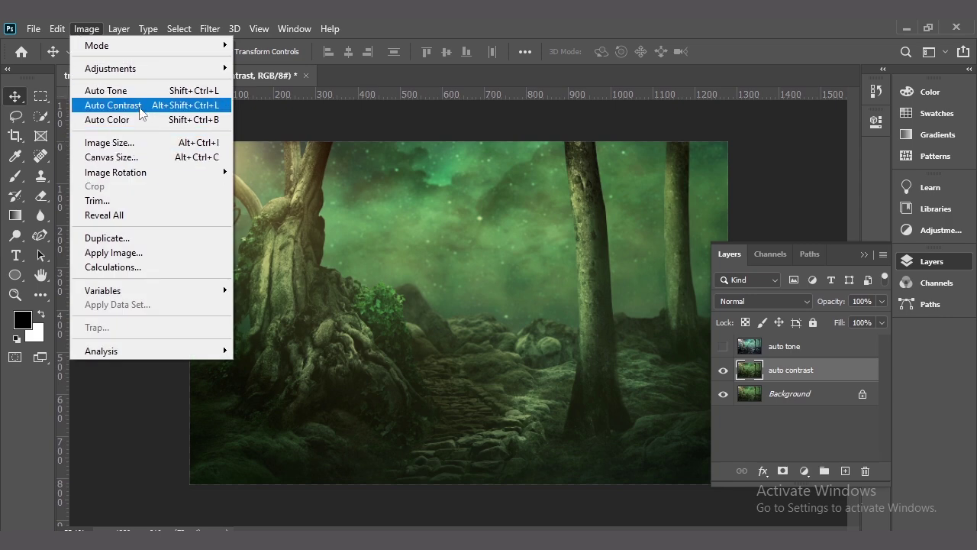
{"action": "left_click", "coordinate": [140, 111]}
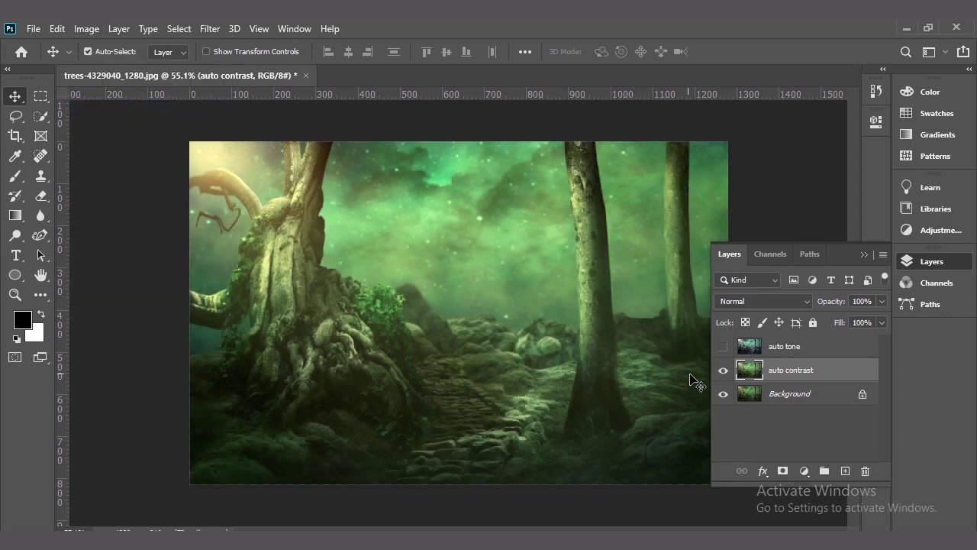
{"action": "left_click", "coordinate": [722, 392]}
{"action": "left_click", "coordinate": [722, 373]}
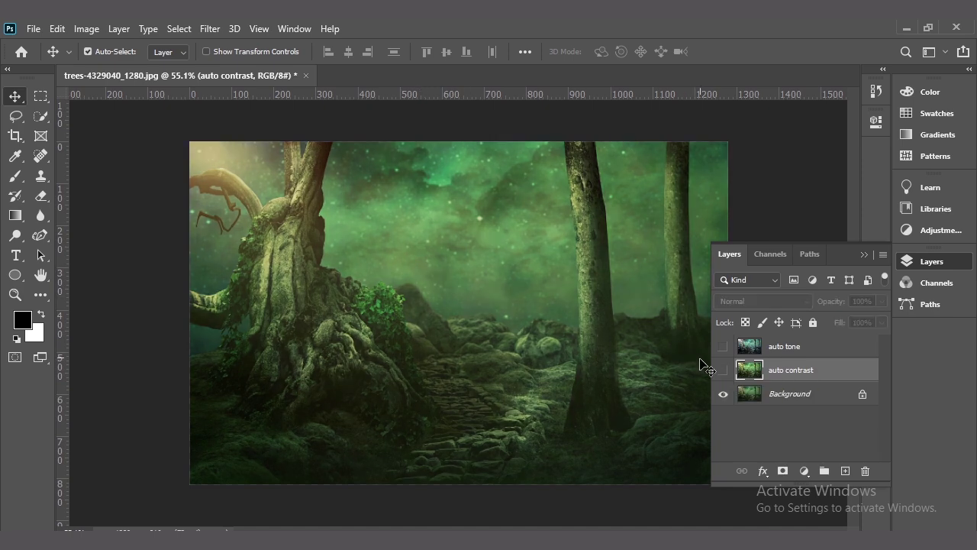
{"action": "left_click", "coordinate": [722, 371]}
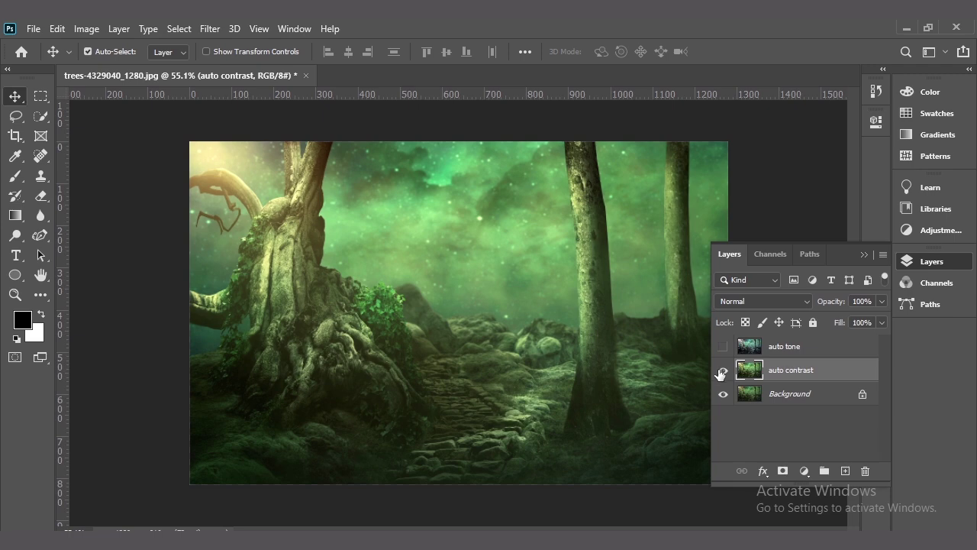
- Show the auto tone layer again and move the auto contrast layer above it in the layer stack
{"action": "left_click", "coordinate": [784, 349]}
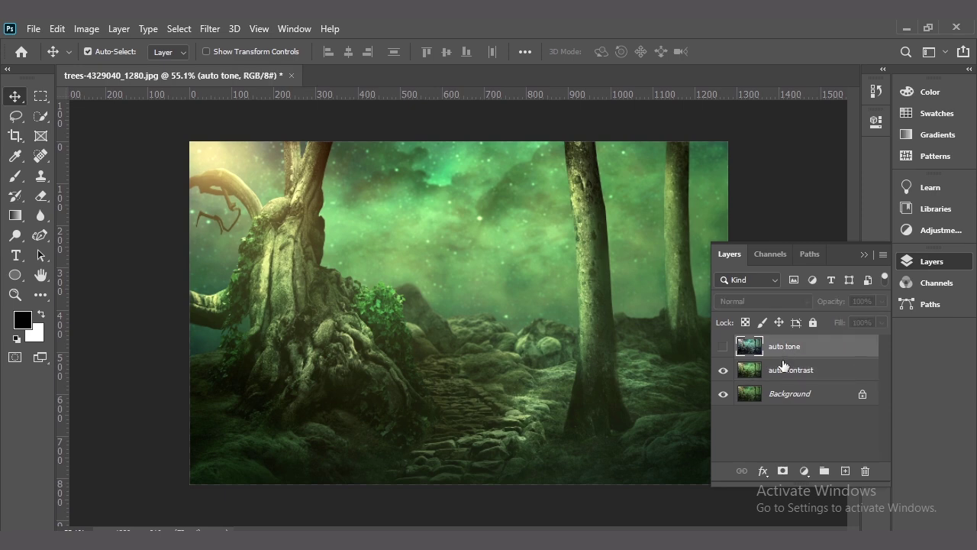
{"action": "left_click", "coordinate": [724, 348]}
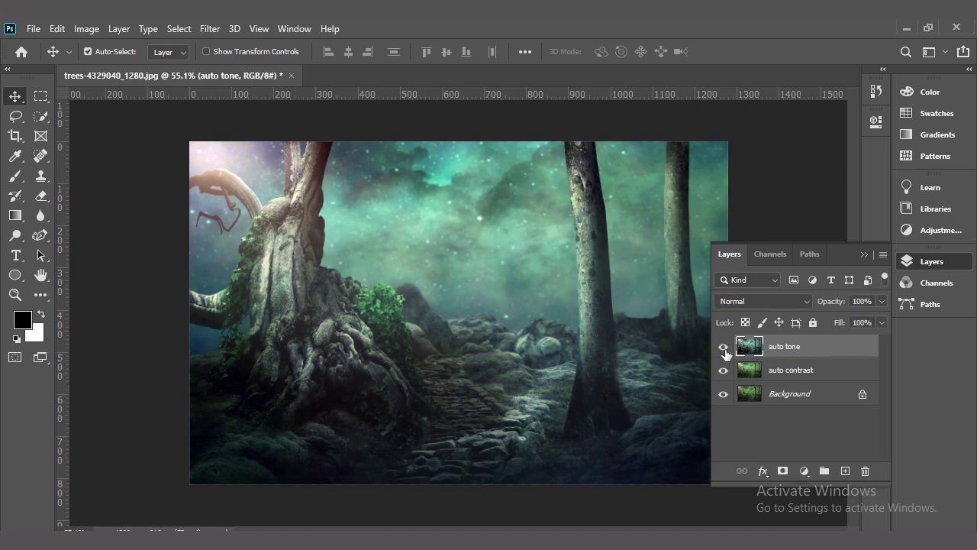
{"action": "left_click", "coordinate": [788, 374]}
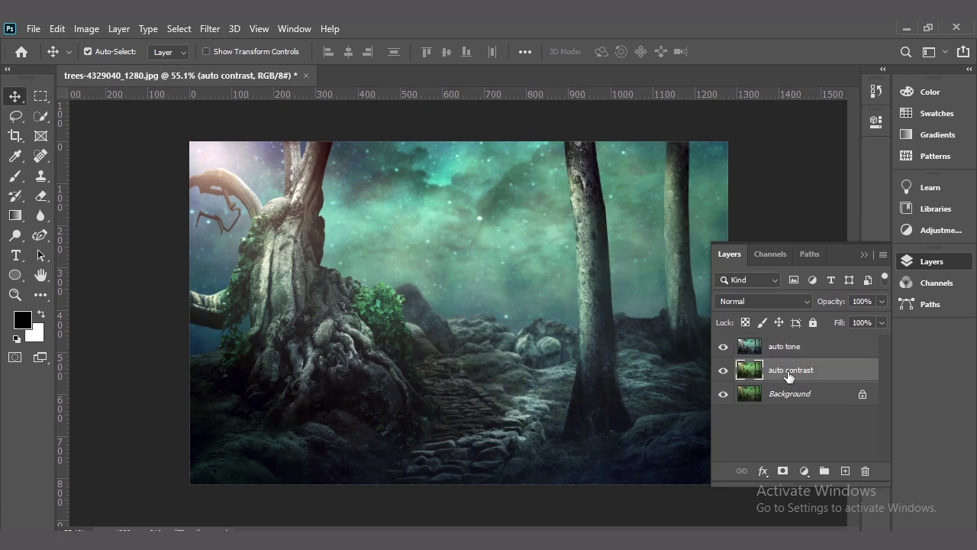
{"action": "left_click_drag", "start_coordinate": [789, 375], "coordinate": [780, 341]}
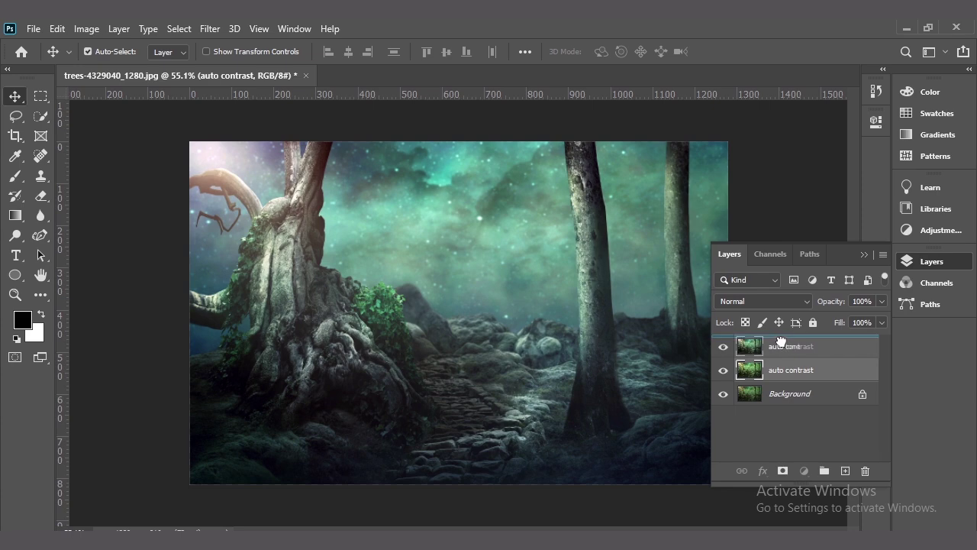
{"action": "left_click_drag", "start_coordinate": [781, 342], "coordinate": [781, 342]}
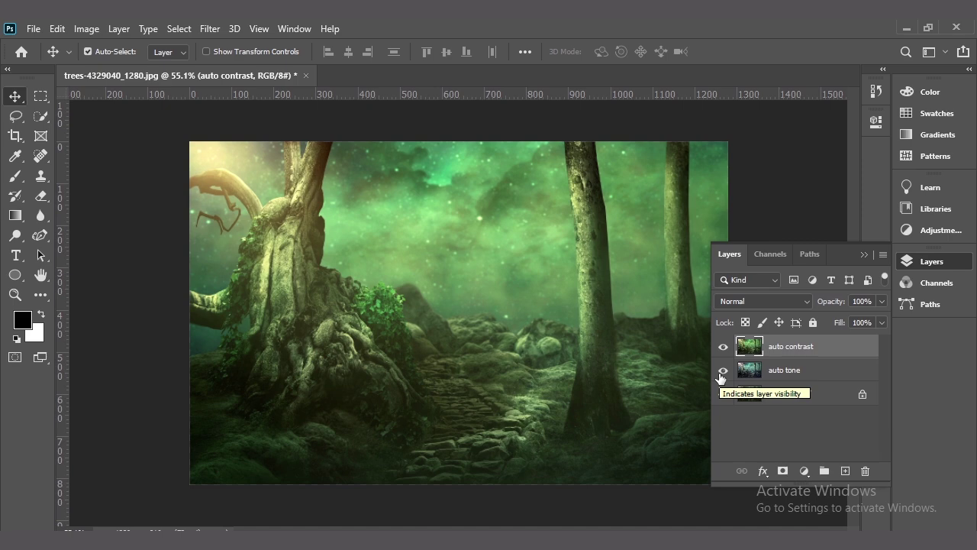
{"action": "left_click", "coordinate": [774, 374]}
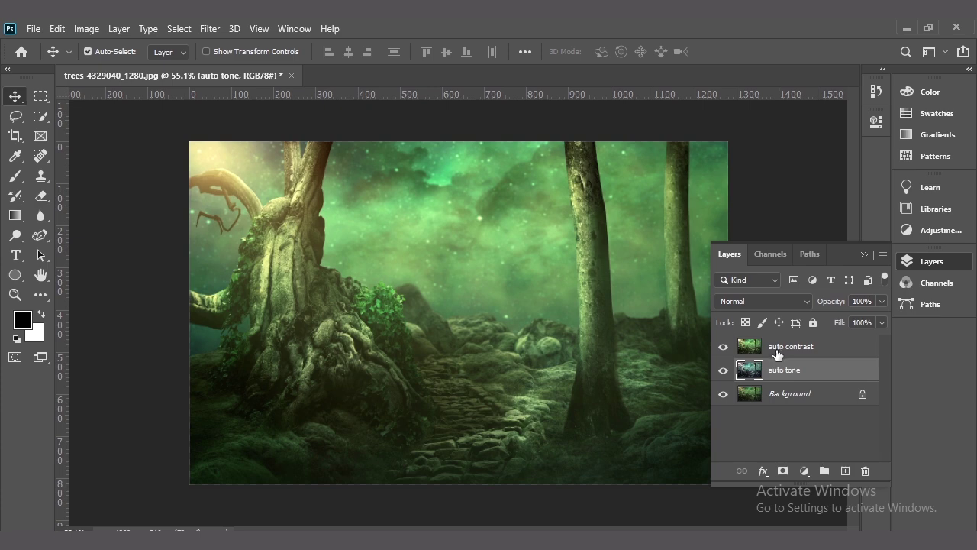
{"action": "left_click", "coordinate": [777, 348]}
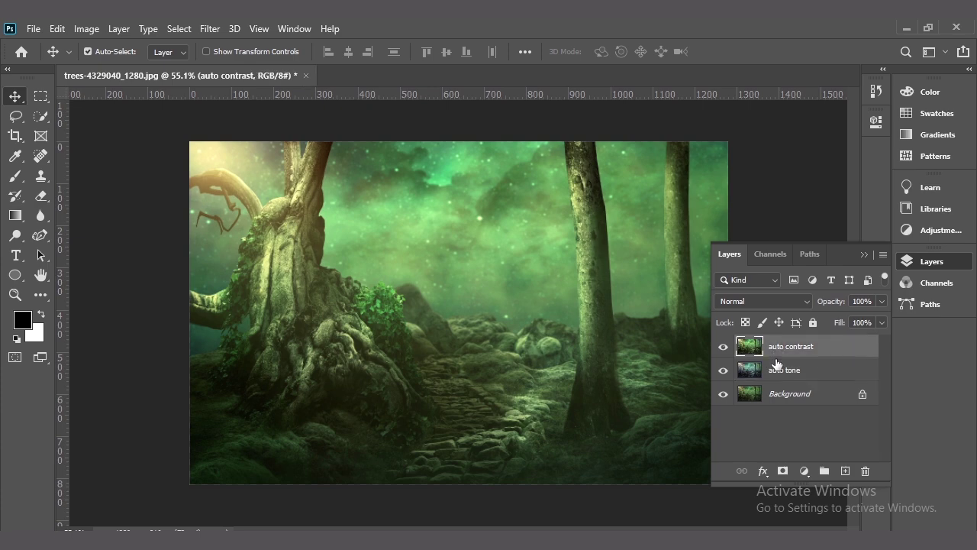
{"action": "left_click", "coordinate": [776, 372]}
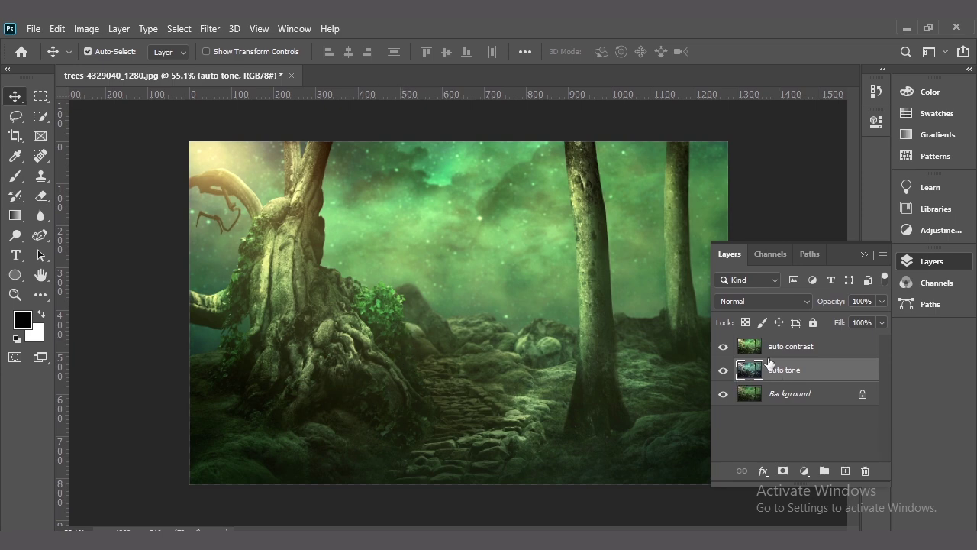
- Select the Background layer and hide both the auto tone and auto contrast layers
{"action": "left_click", "coordinate": [778, 395]}
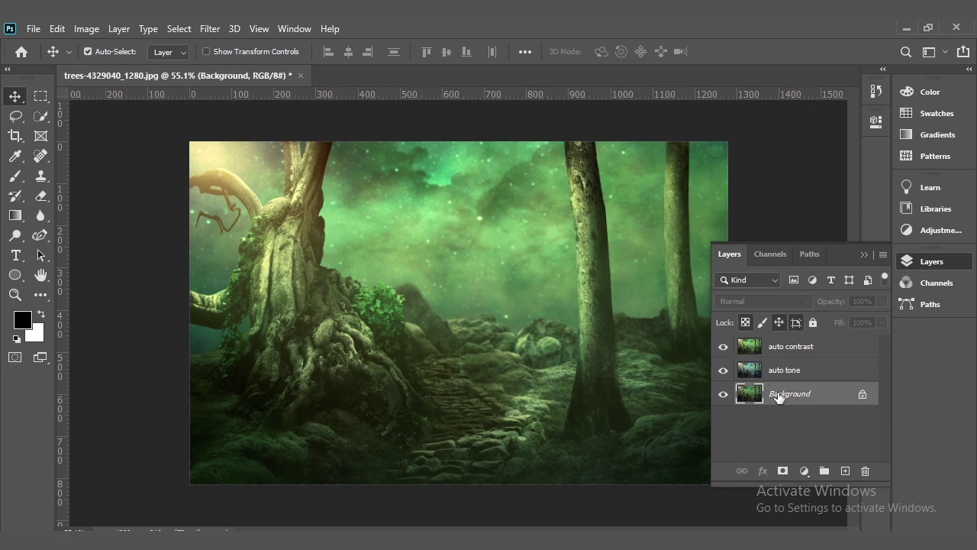
{"action": "left_click", "coordinate": [723, 370]}
{"action": "left_click", "coordinate": [722, 347]}
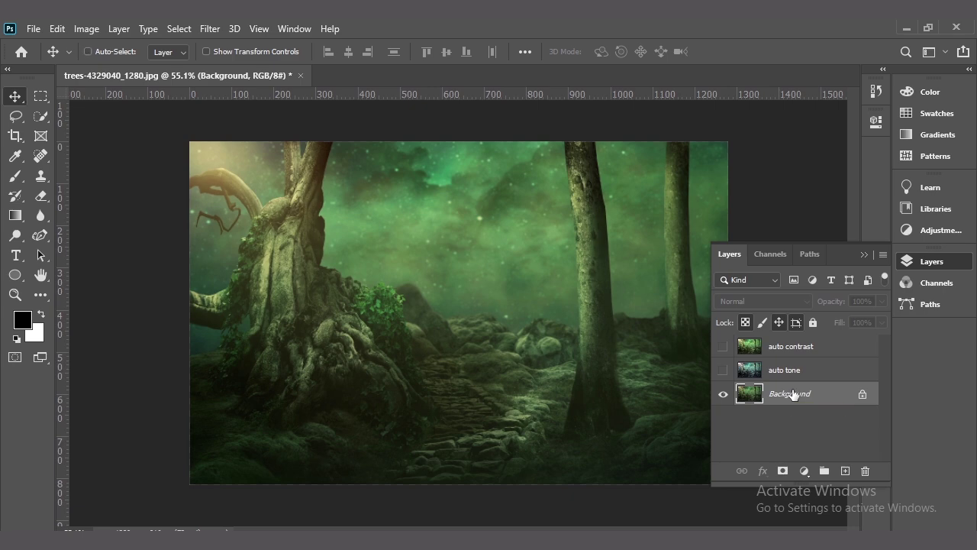
- Duplicate the Background layer directly above the original
{"action": "key", "text": "ctrl+j"}
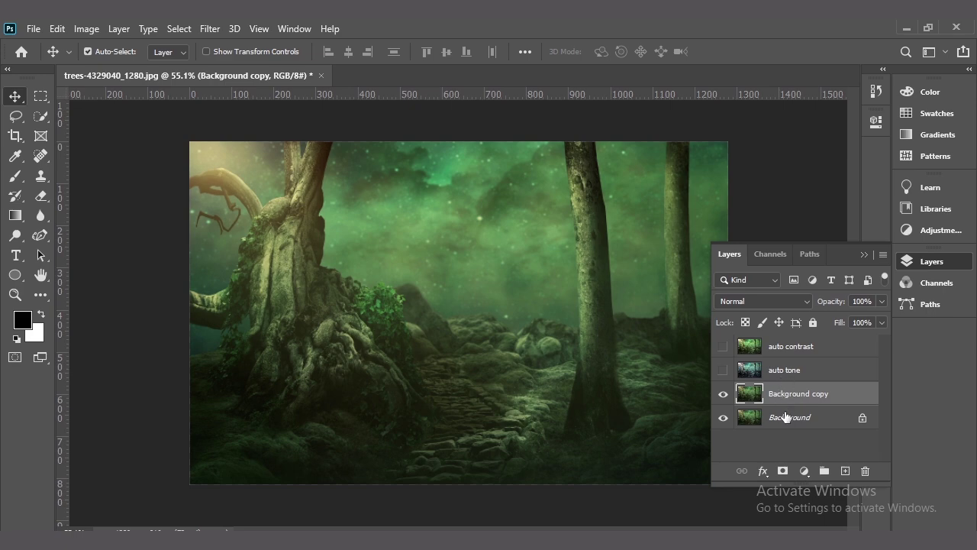
{"action": "right_click", "coordinate": [784, 418]}
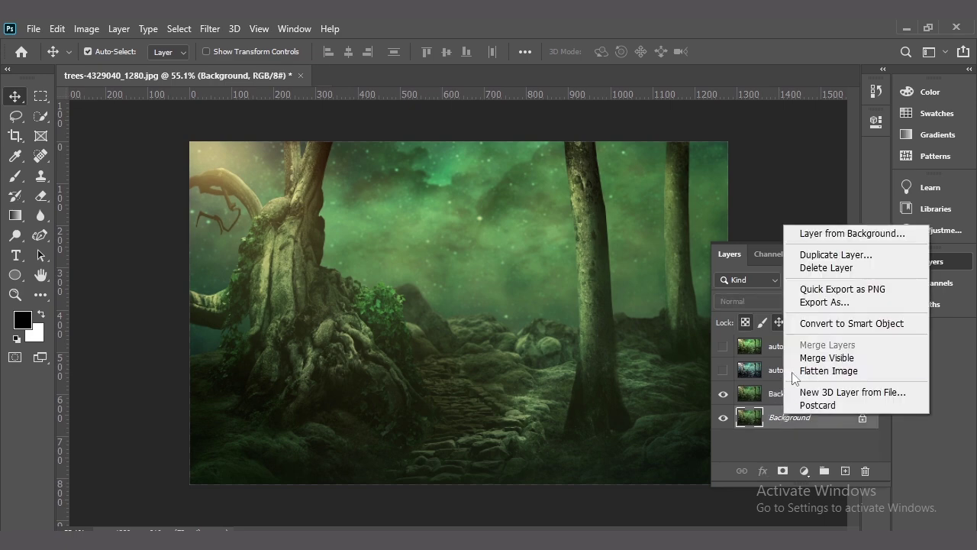
{"action": "left_click", "coordinate": [827, 255]}
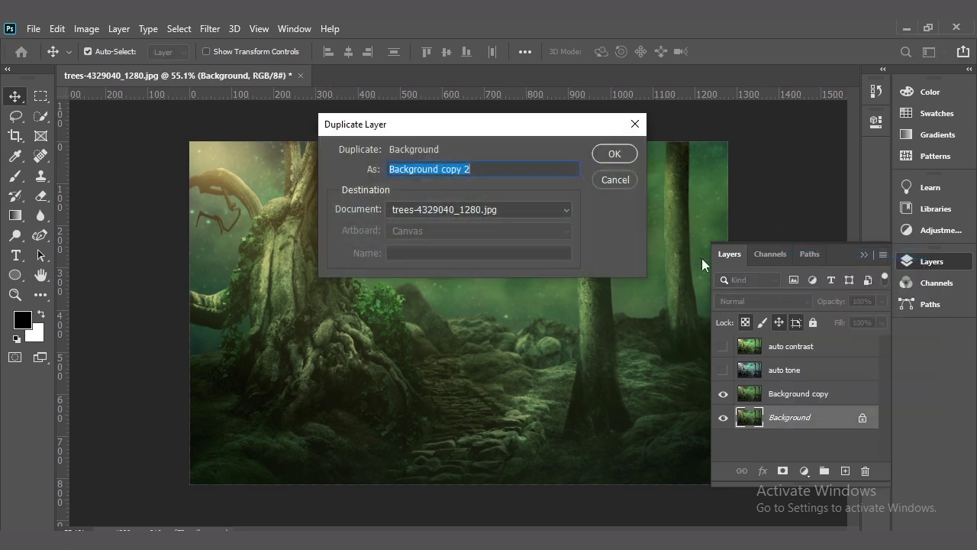
{"action": "left_click", "coordinate": [622, 181]}
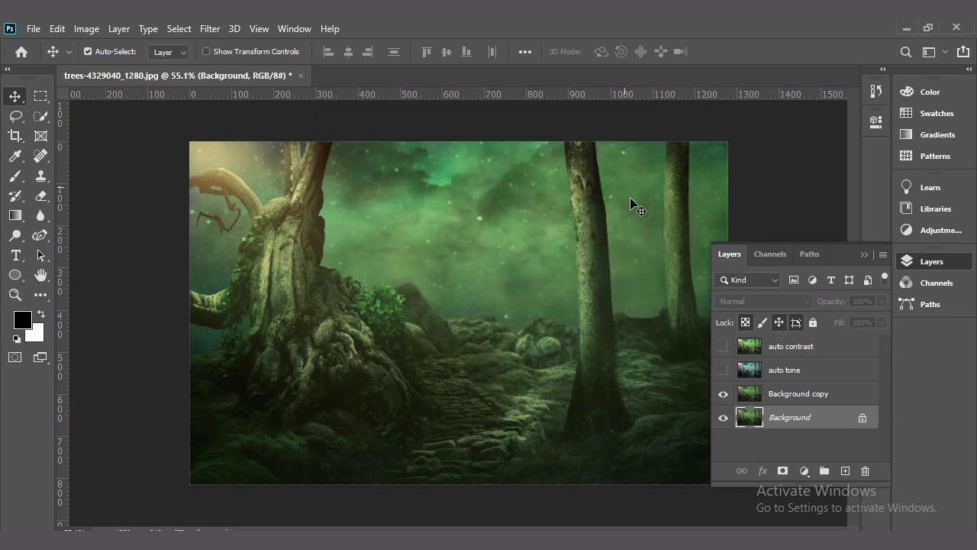
- Rename the new Background copy layer as "auto color"
{"action": "left_click", "coordinate": [781, 402]}
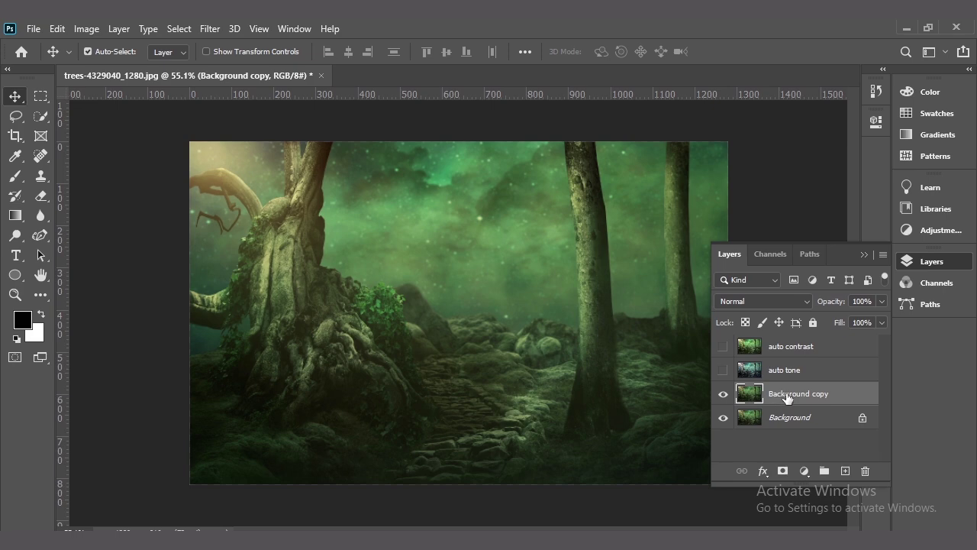
{"action": "double_click", "coordinate": [790, 394]}
{"action": "type", "text": "auto color"}
{"action": "key", "text": "Return"}
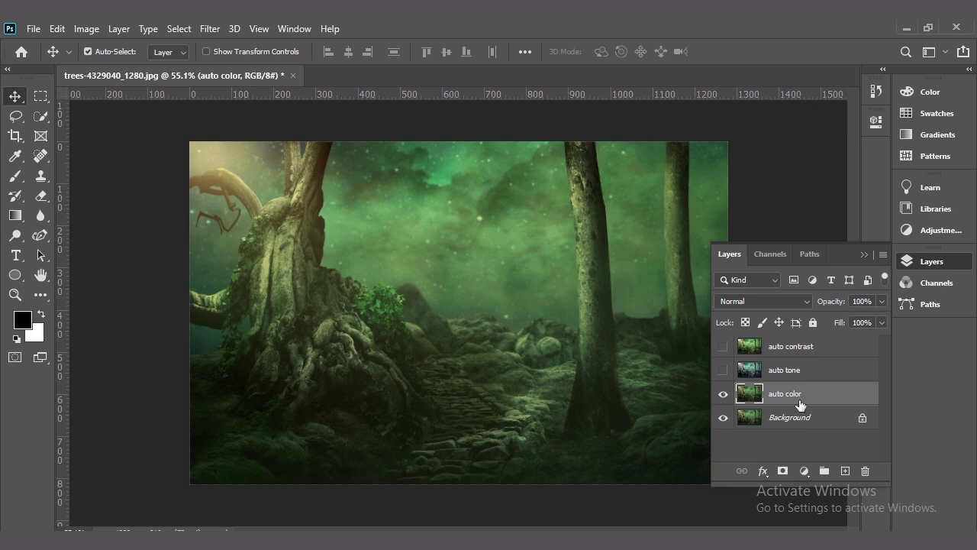
- Apply Auto Color to the auto color layer and compare it with the original by toggling the layer's visibility
{"action": "left_click", "coordinate": [802, 418]}
{"action": "left_click", "coordinate": [795, 396]}
{"action": "left_click", "coordinate": [88, 29]}
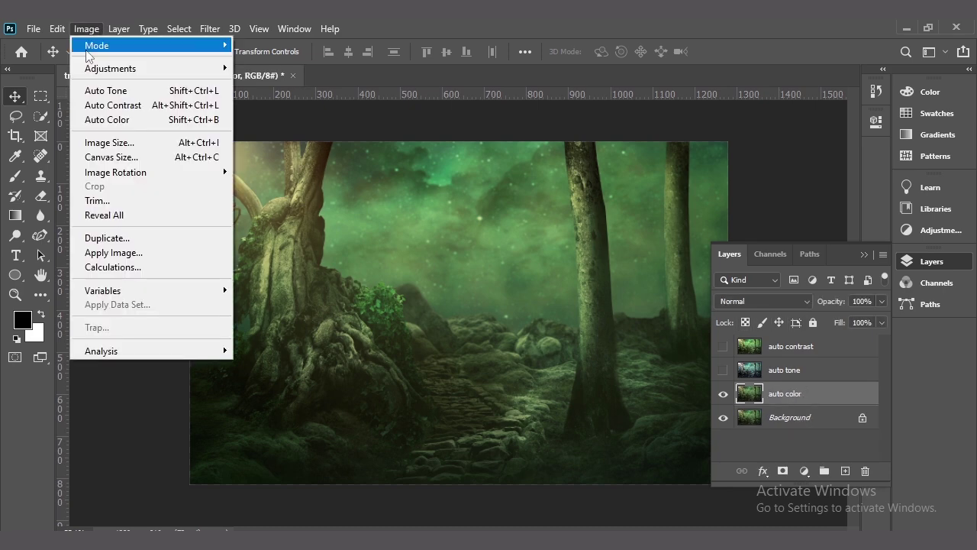
{"action": "left_click", "coordinate": [112, 123]}
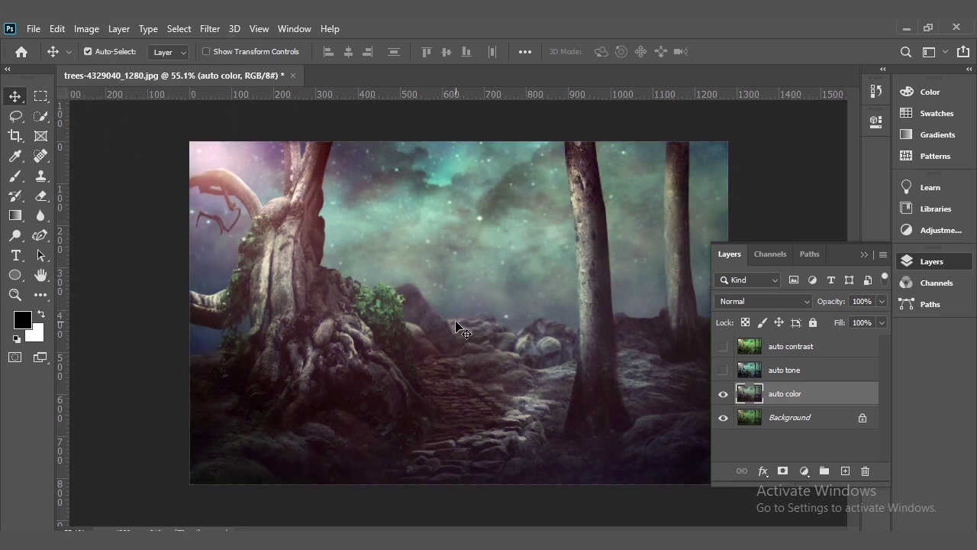
{"action": "left_click", "coordinate": [724, 396]}
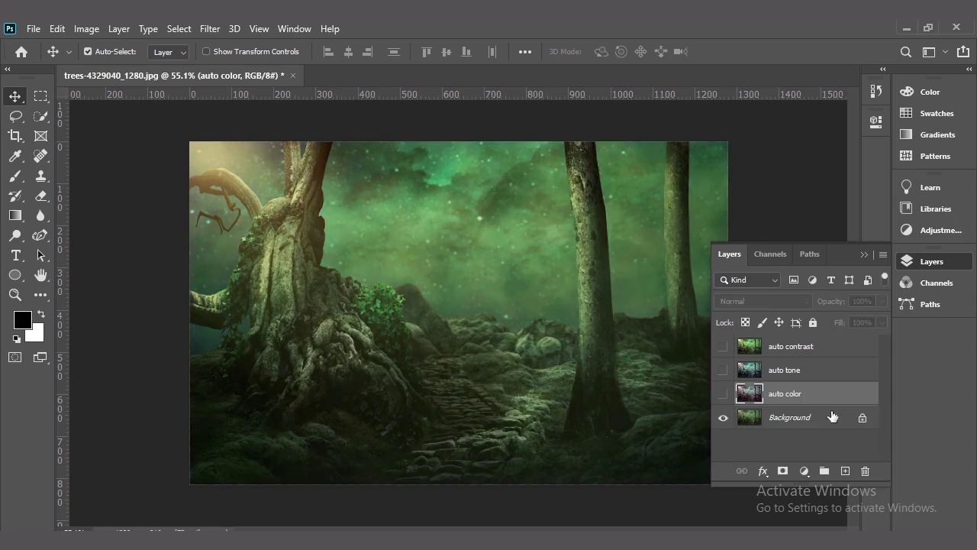
{"action": "left_click", "coordinate": [723, 396]}
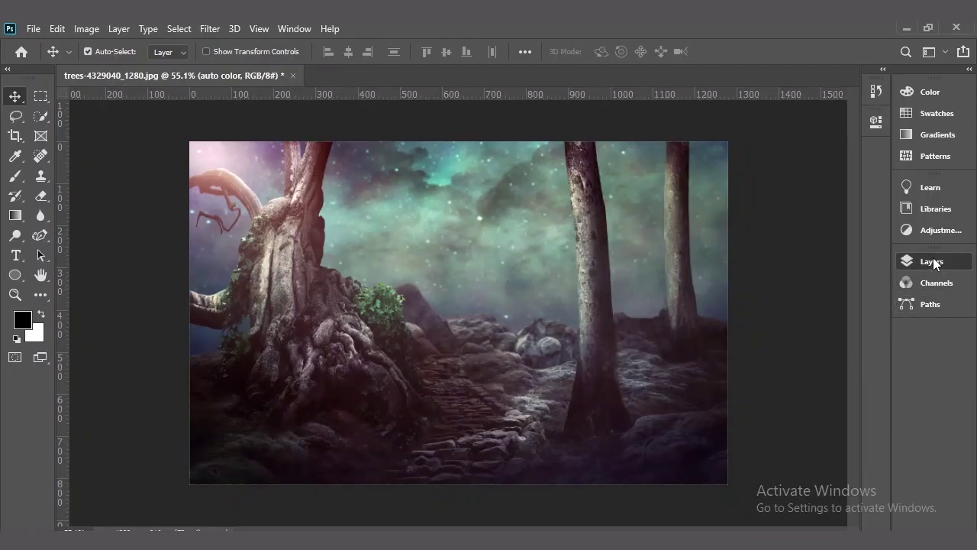
{"action": "left_click", "coordinate": [933, 259]}
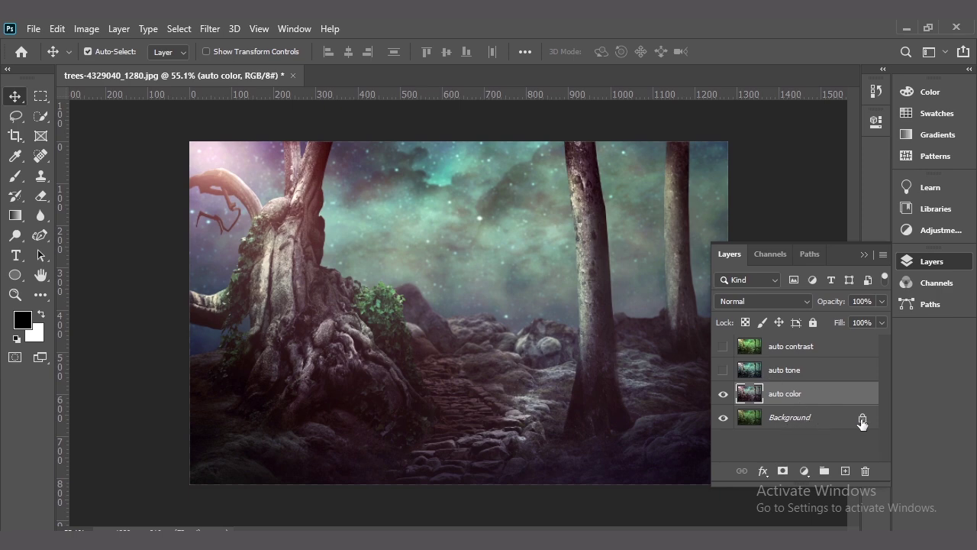
- Move the auto color layer downward on the canvas to expose the Background, and undo the move
{"action": "left_click_drag", "start_coordinate": [534, 355], "coordinate": [505, 418]}
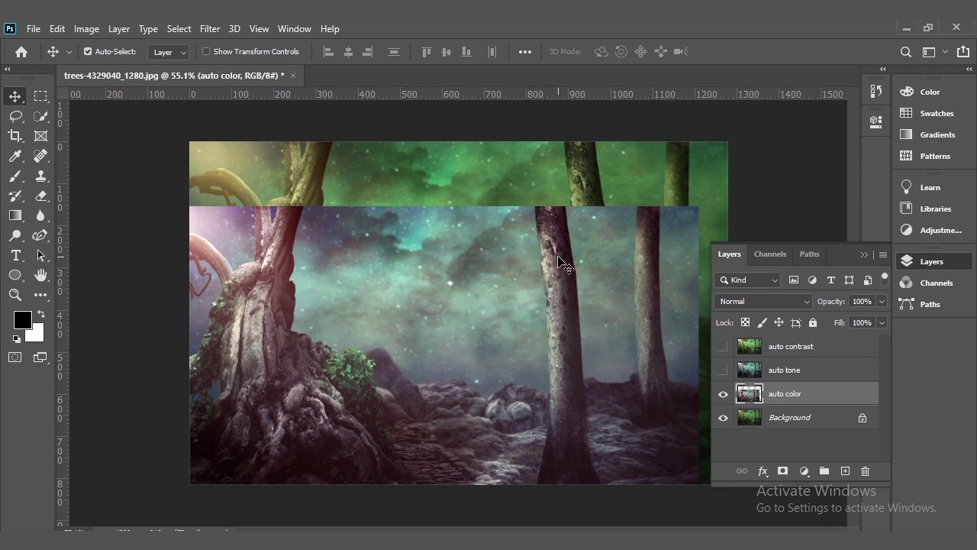
{"action": "left_click", "coordinate": [693, 377]}
{"action": "key", "text": "ctrl+z"}
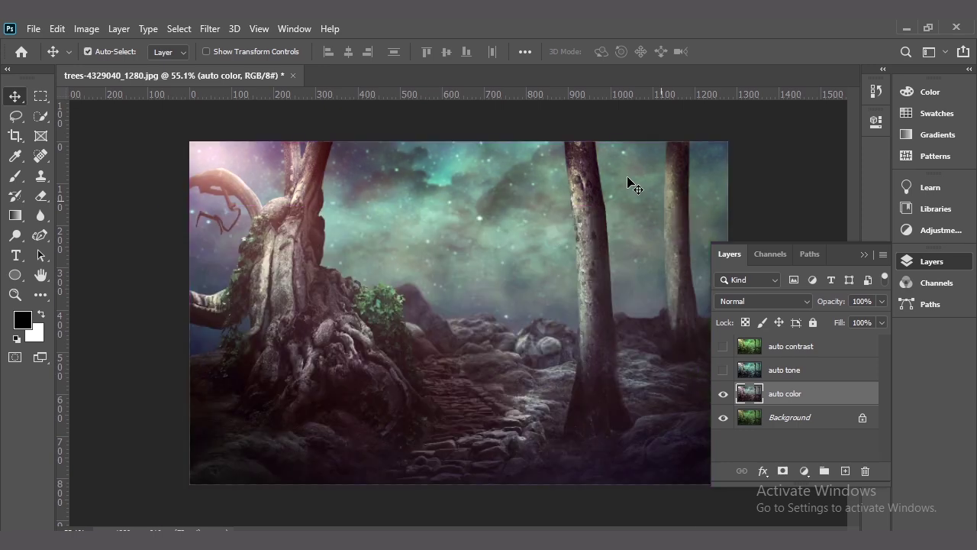
- With the auto color layer temporarily hidden, try to move the locked Background layer on the canvas
{"action": "left_click", "coordinate": [723, 397]}
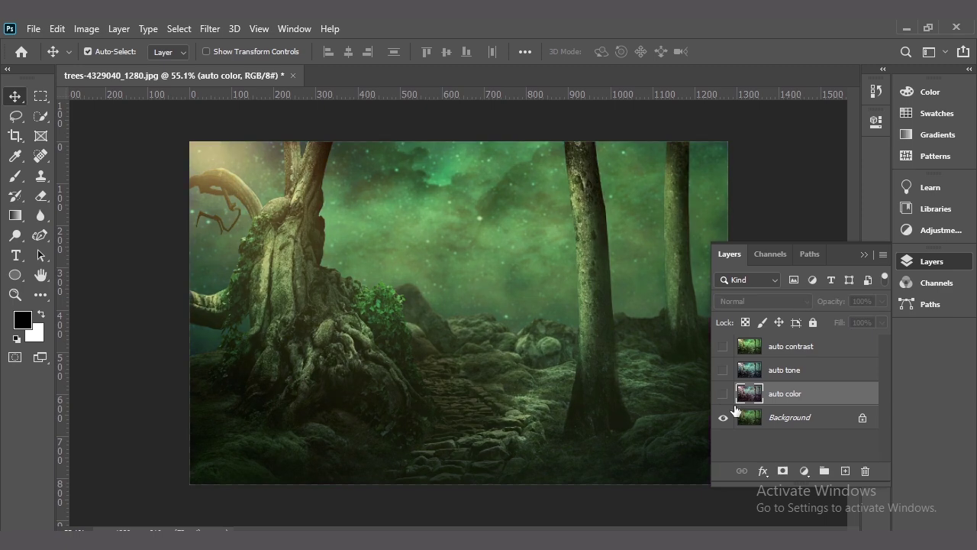
{"action": "left_click", "coordinate": [771, 425]}
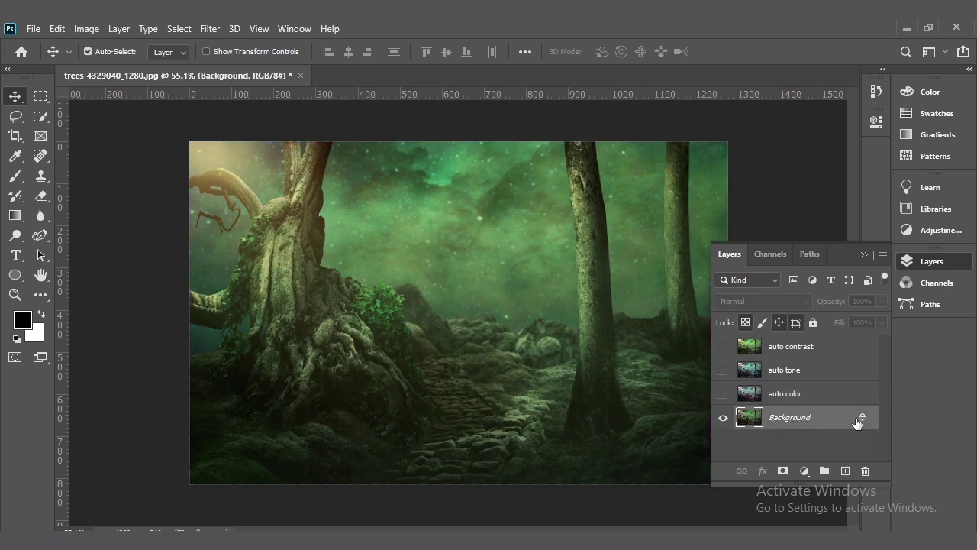
{"action": "left_click", "coordinate": [420, 343]}
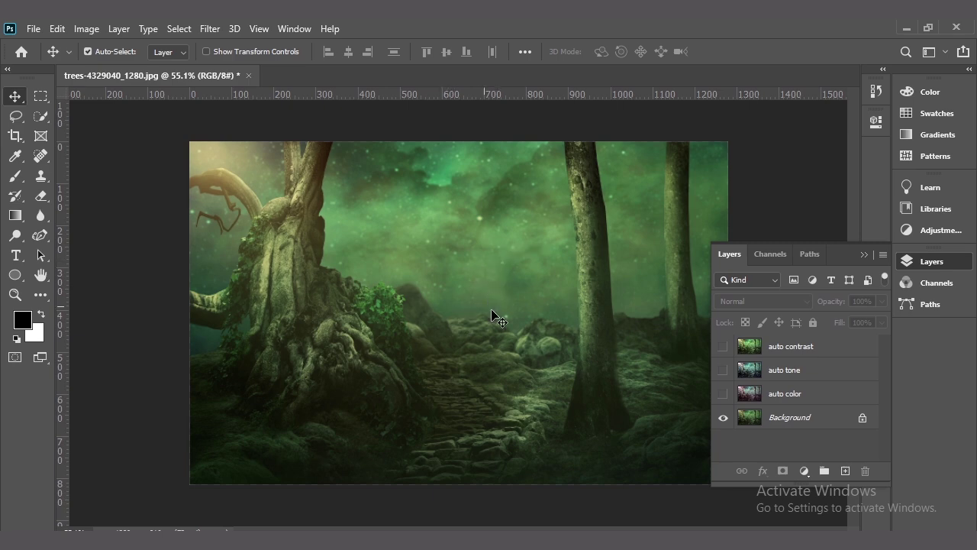
{"action": "left_click", "coordinate": [752, 398]}
{"action": "left_click", "coordinate": [723, 394]}
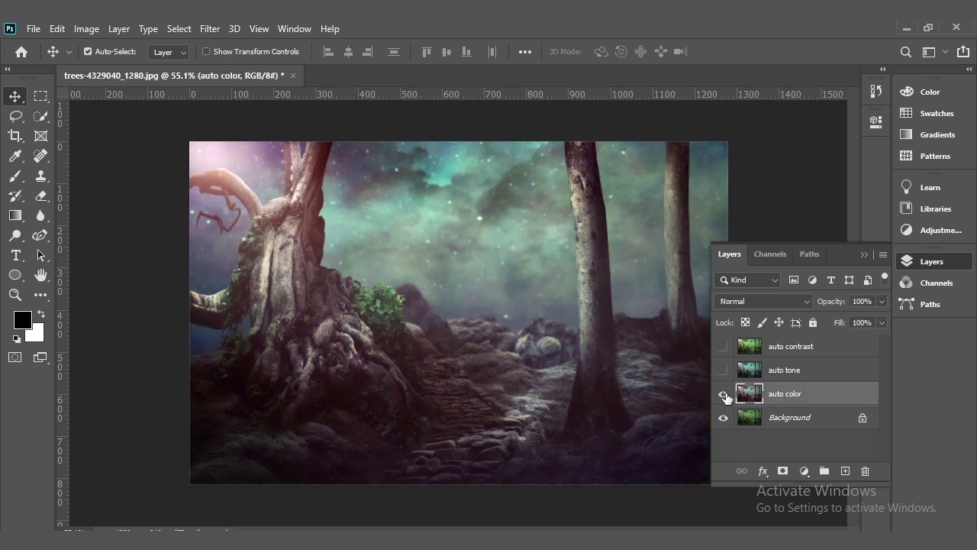
- Shift the auto color layer around the canvas twice over the Background, and undo both moves
{"action": "left_click_drag", "start_coordinate": [586, 265], "coordinate": [456, 364]}
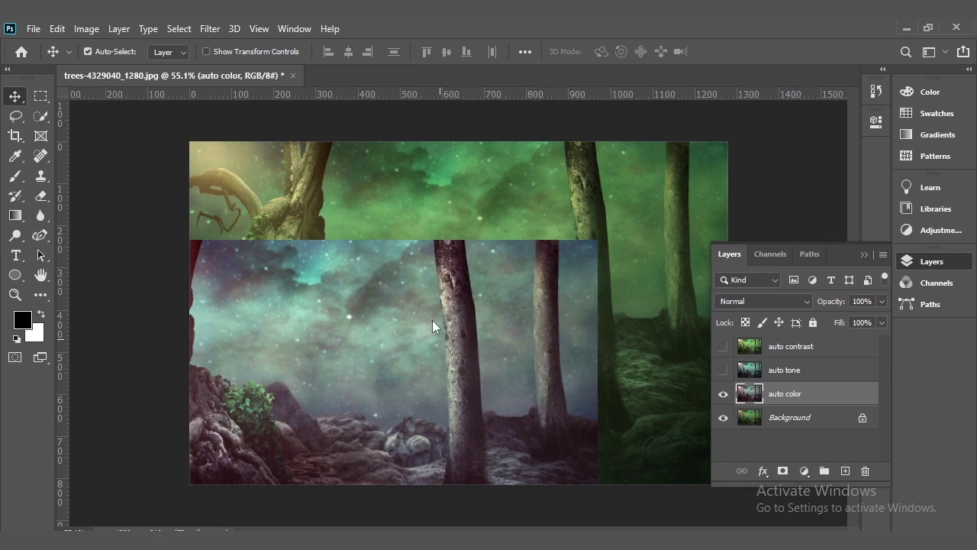
{"action": "left_click_drag", "start_coordinate": [384, 323], "coordinate": [425, 223]}
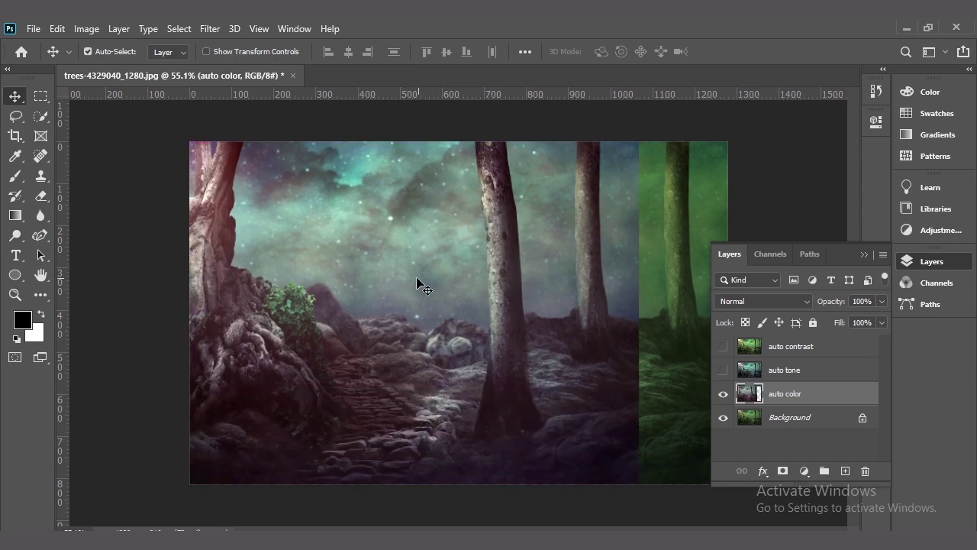
{"action": "key", "text": "ctrl+z"}
{"action": "key", "text": "ctrl+z"}
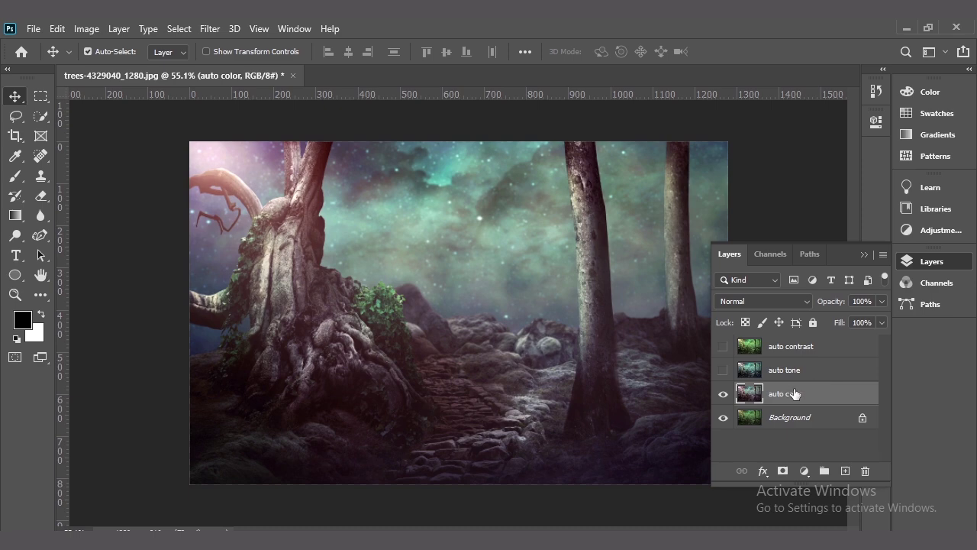
- Lock all properties of the auto color layer and try to move it on the canvas
{"action": "left_click", "coordinate": [814, 322]}
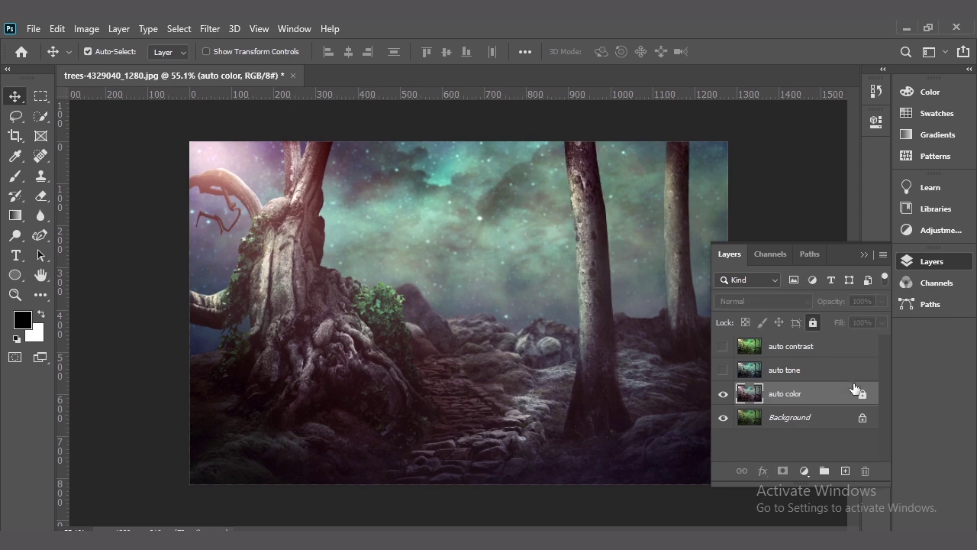
{"action": "left_click_drag", "start_coordinate": [418, 374], "coordinate": [420, 372]}
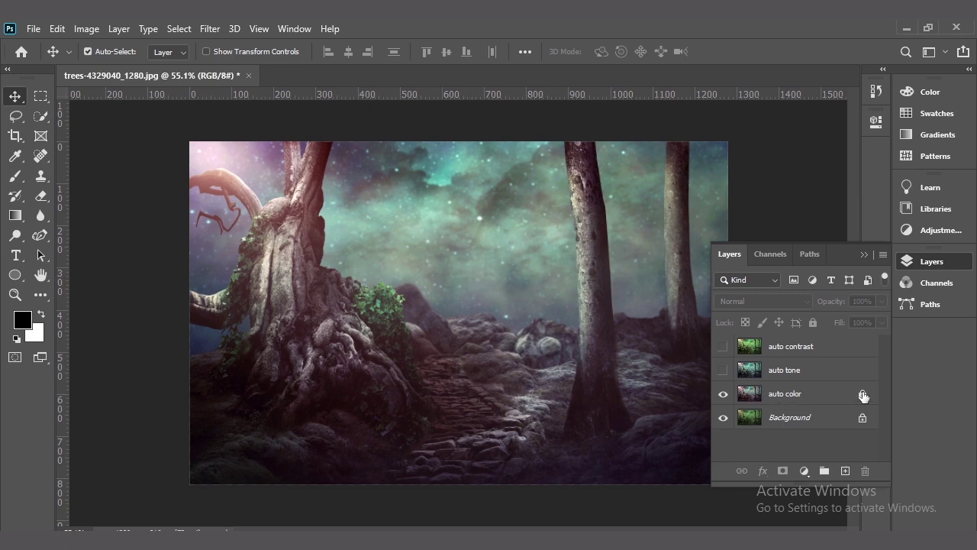
- Hide the auto color layer and unlock the Background layer, testing it with a canvas move that is undone
{"action": "left_click", "coordinate": [724, 393]}
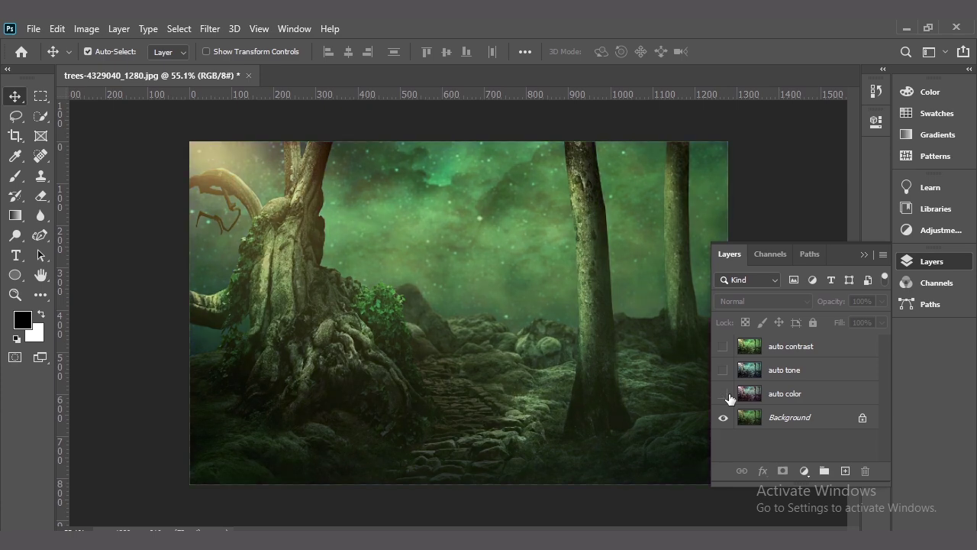
{"action": "left_click", "coordinate": [783, 419]}
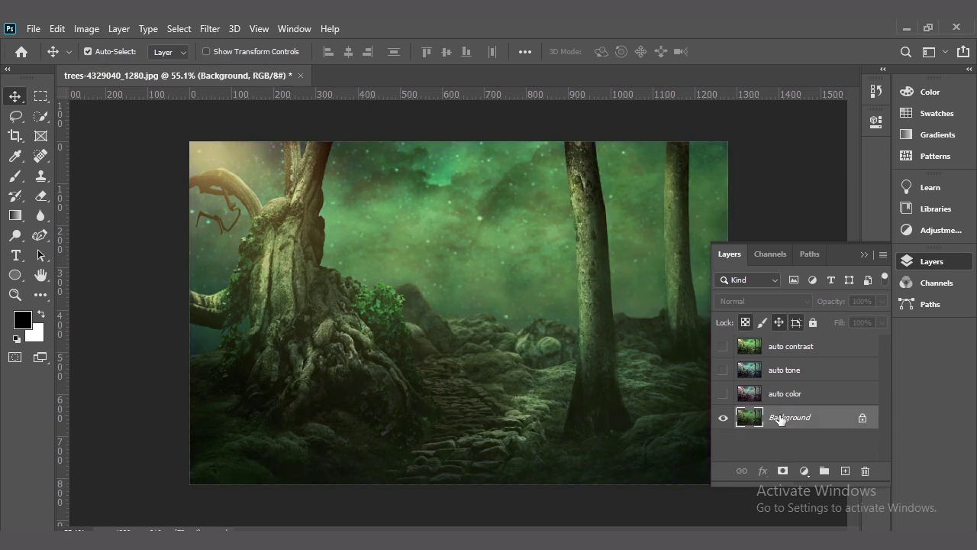
{"action": "left_click", "coordinate": [862, 420]}
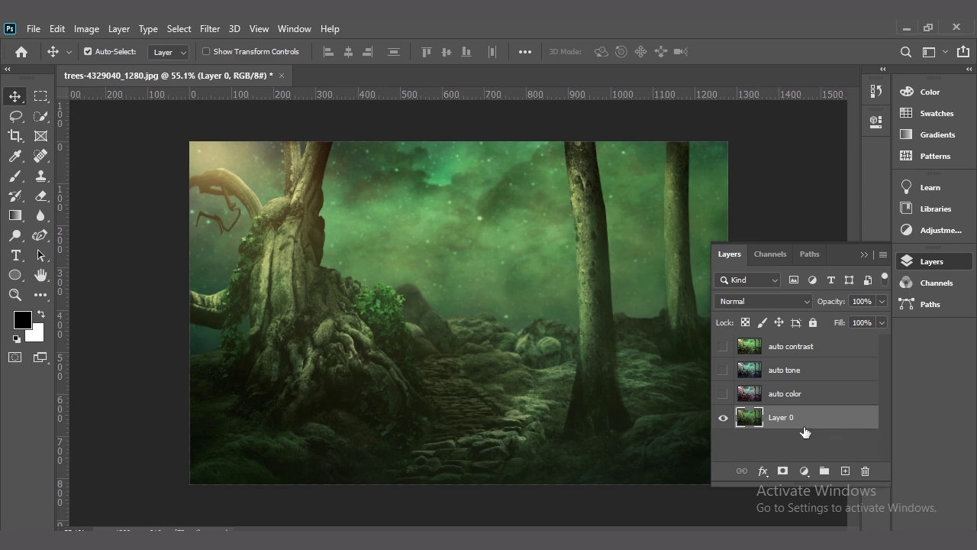
{"action": "left_click_drag", "start_coordinate": [496, 282], "coordinate": [539, 406]}
{"action": "key", "text": "ctrl+z"}
- Move Layer 0 to the top of the layer stack and show the auto contrast, auto tone and auto color layers
{"action": "left_click_drag", "start_coordinate": [777, 425], "coordinate": [780, 374]}
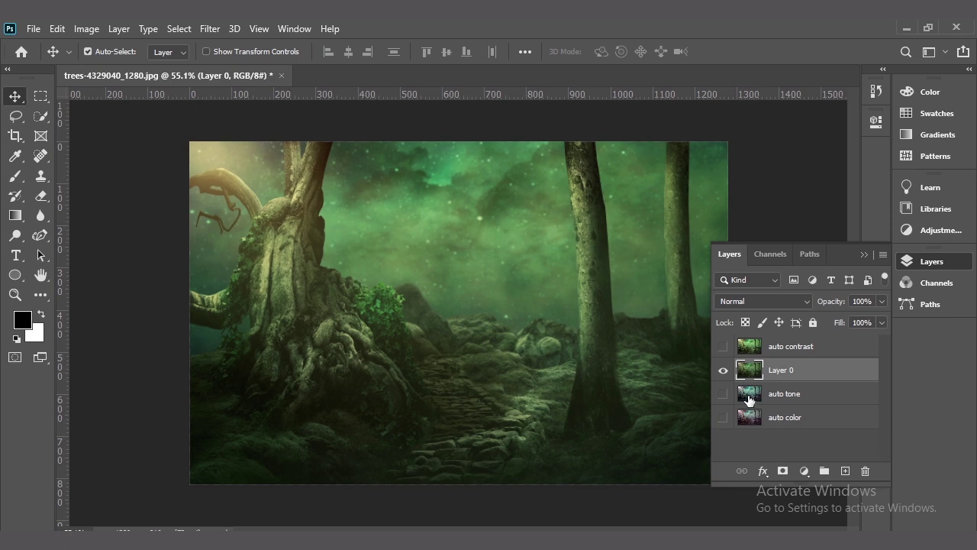
{"action": "left_click_drag", "start_coordinate": [784, 374], "coordinate": [784, 335]}
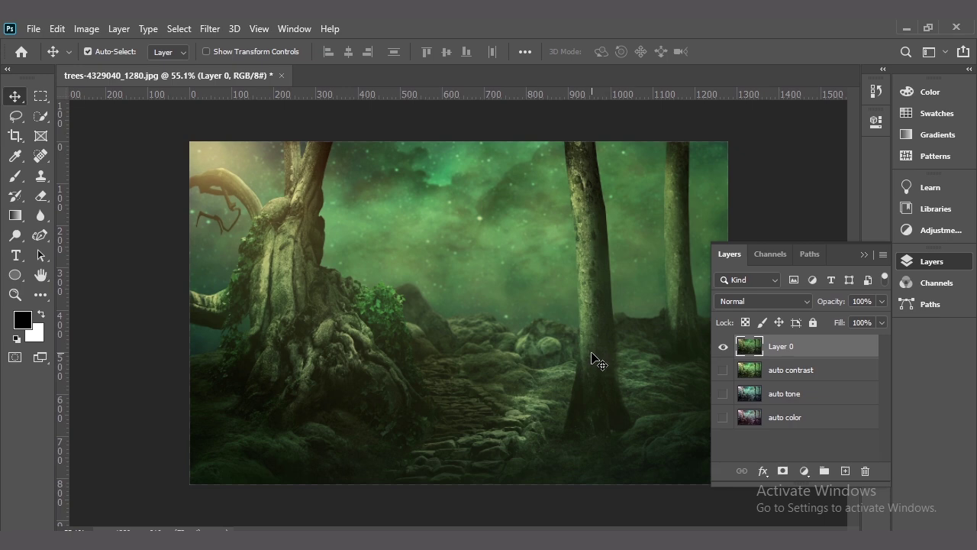
{"action": "left_click", "coordinate": [723, 418]}
{"action": "left_click", "coordinate": [723, 394]}
{"action": "left_click", "coordinate": [724, 370]}
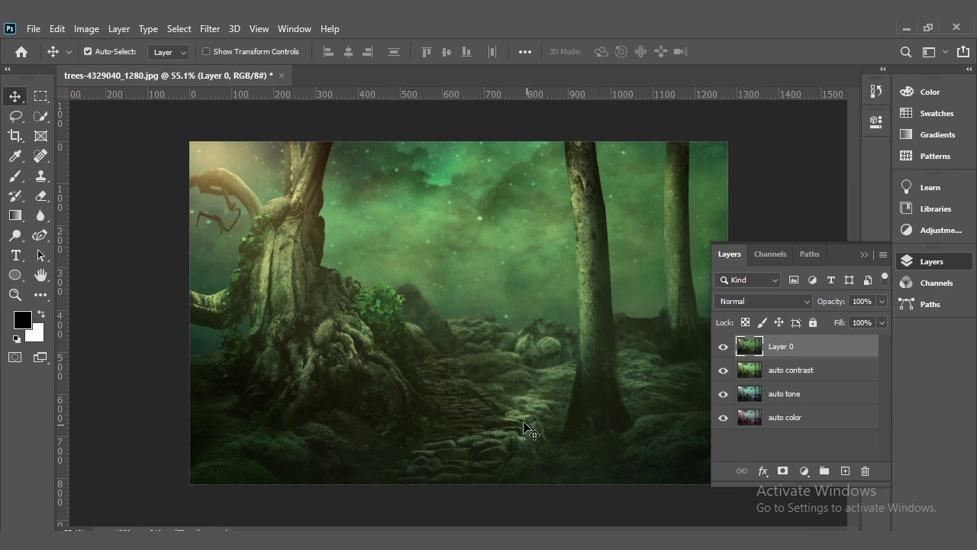
- Compare the corrections by hiding Layer 0, auto contrast and auto tone in turn, and select the auto color layer
{"action": "left_click", "coordinate": [723, 348]}
{"action": "left_click", "coordinate": [768, 372]}
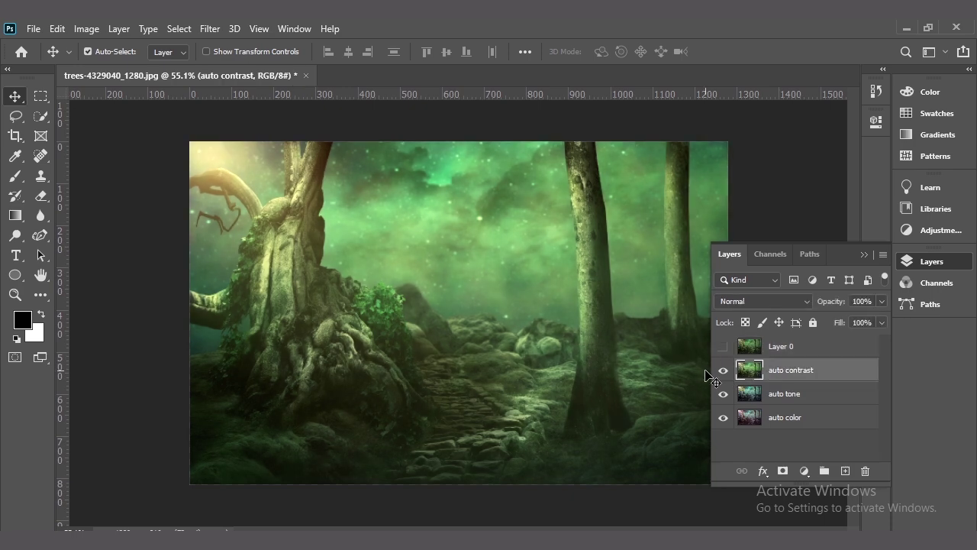
{"action": "left_click", "coordinate": [724, 373]}
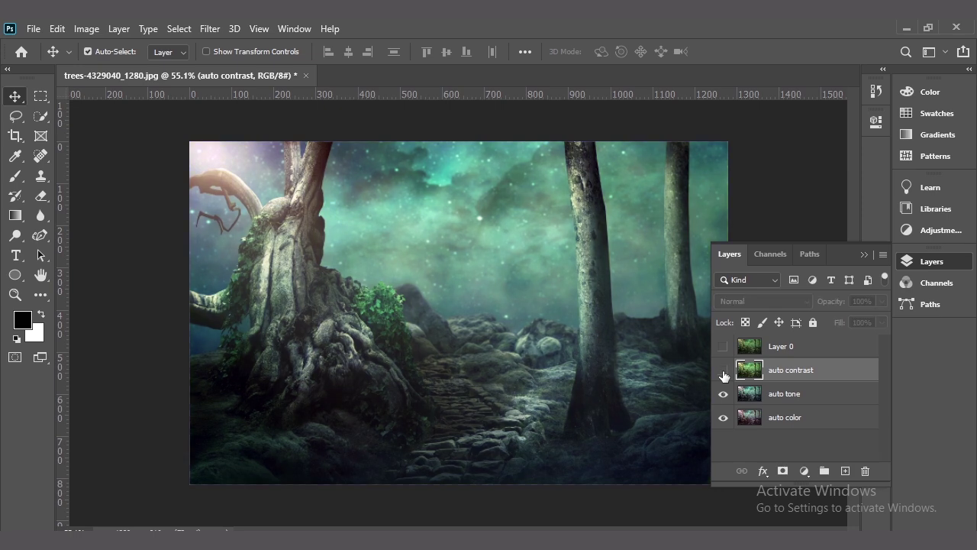
{"action": "left_click", "coordinate": [780, 397]}
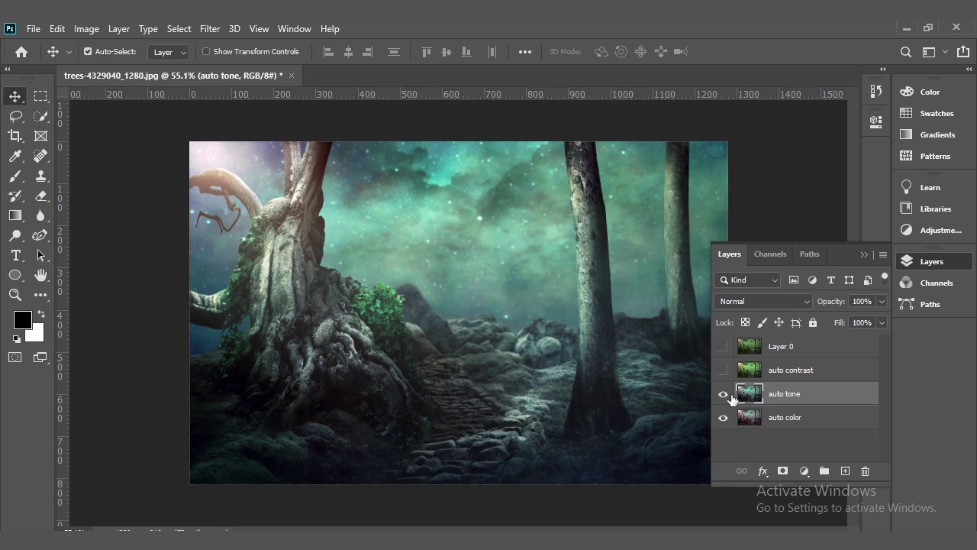
{"action": "left_click", "coordinate": [724, 394]}
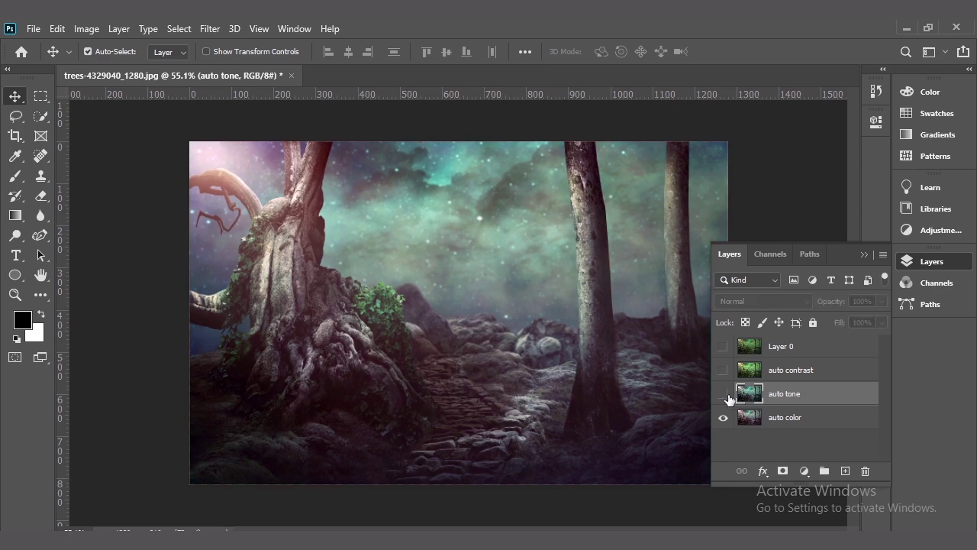
{"action": "left_click", "coordinate": [795, 422]}
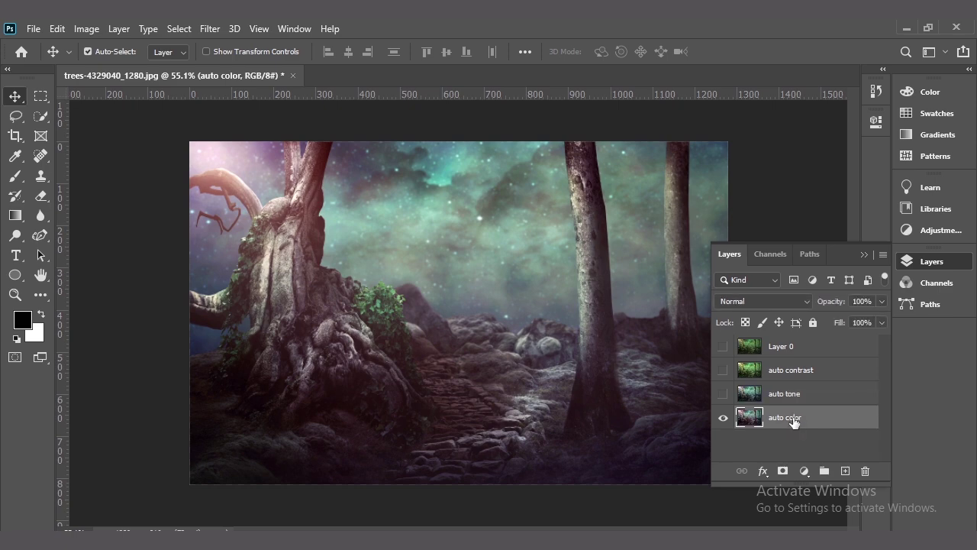